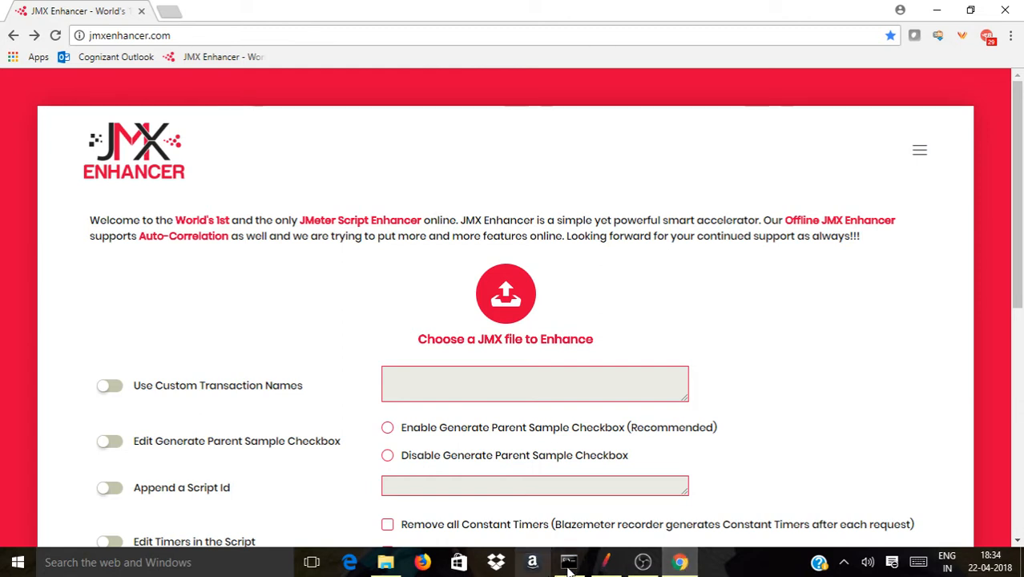
Step: Switch to Apache JMeter and open Demo_Blaze.jmx from the Downloads folder
left_click(597, 562)
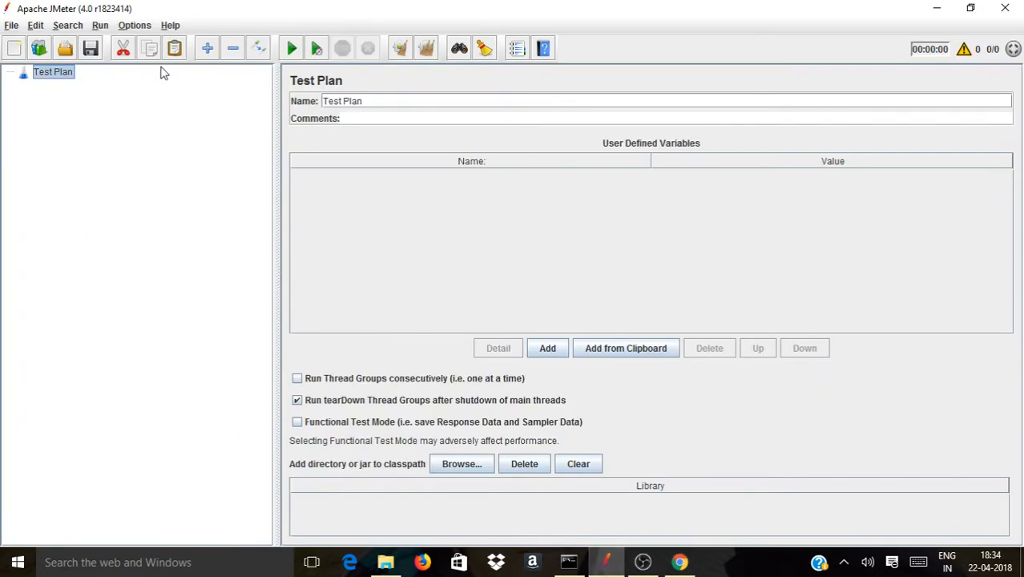
left_click(67, 50)
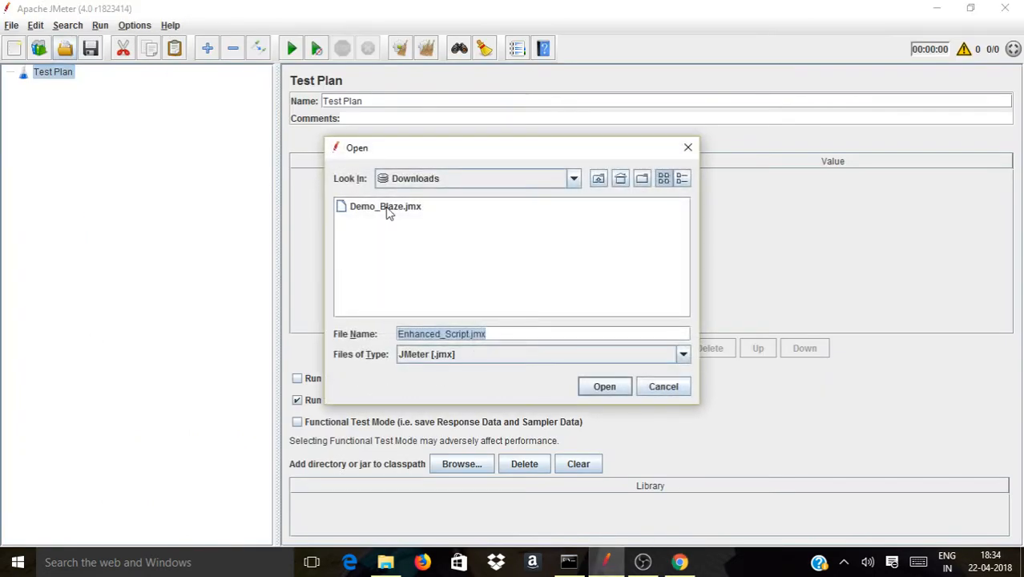
left_click(386, 210)
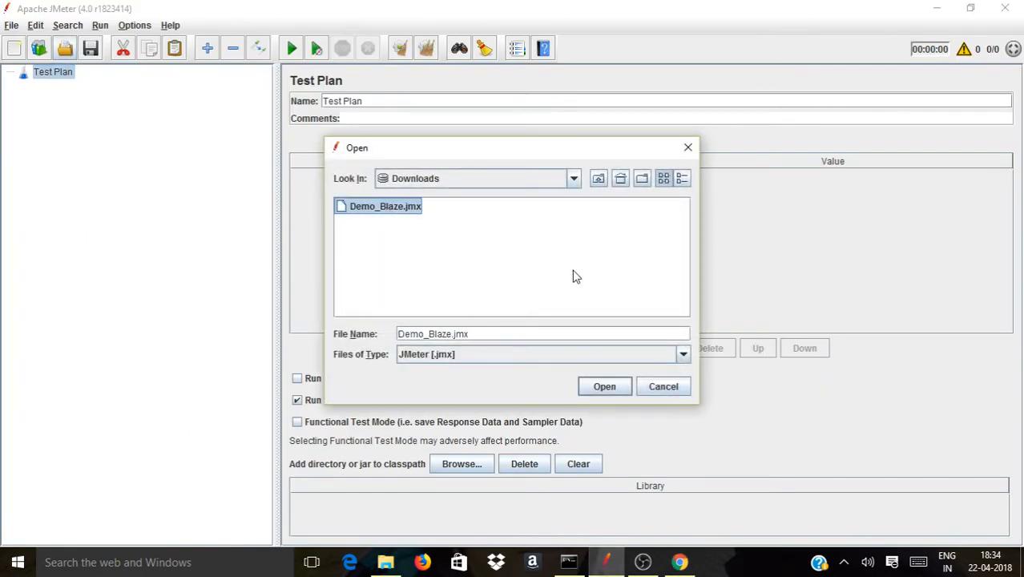
left_click(597, 384)
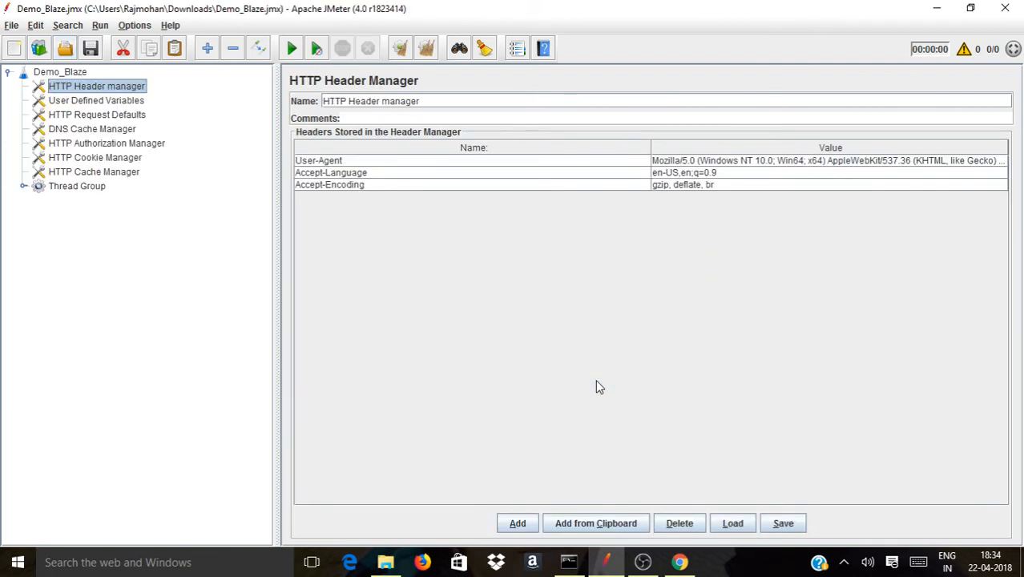
Step: Expand the Thread Group and examine its transaction controllers, including the homepage, login, product and addtocart ones
left_click(25, 187)
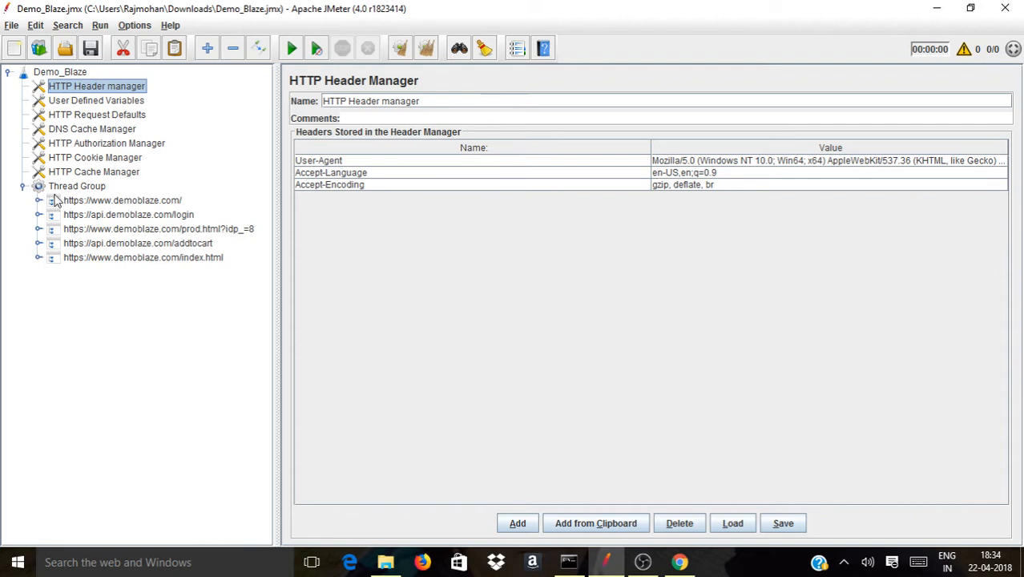
left_click(38, 200)
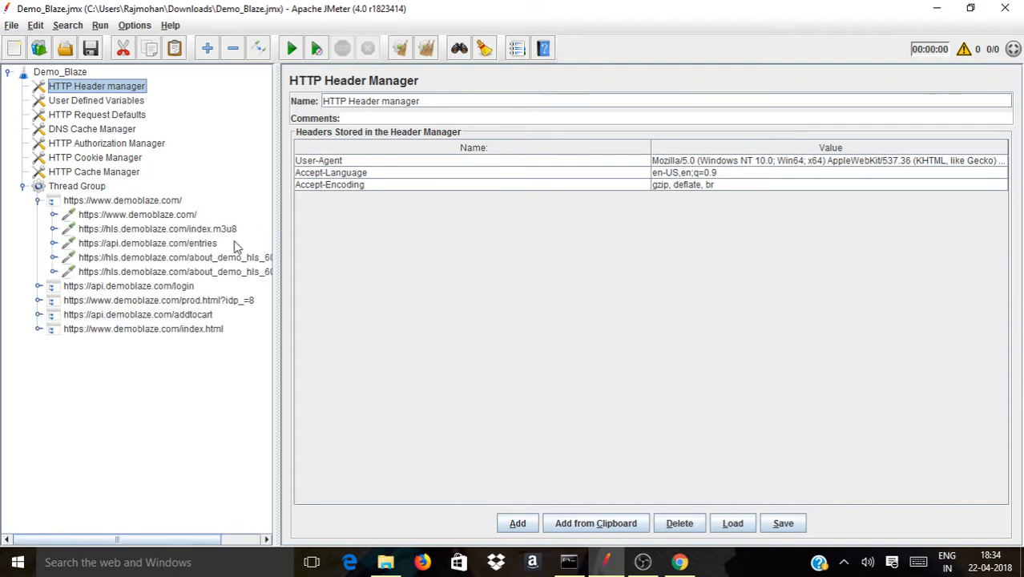
left_click(101, 218)
left_click(78, 202)
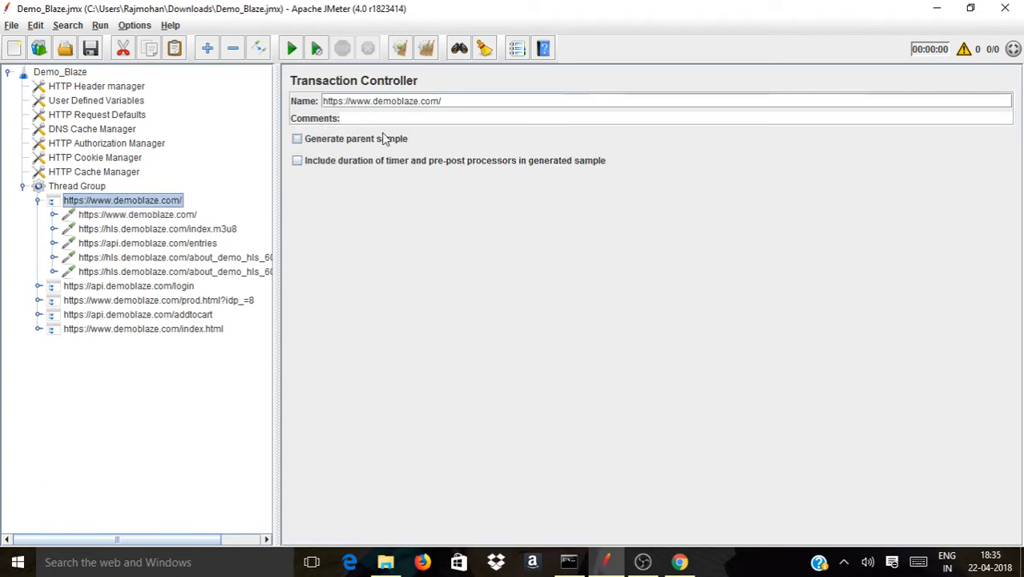
double_click(100, 287)
left_click(110, 430)
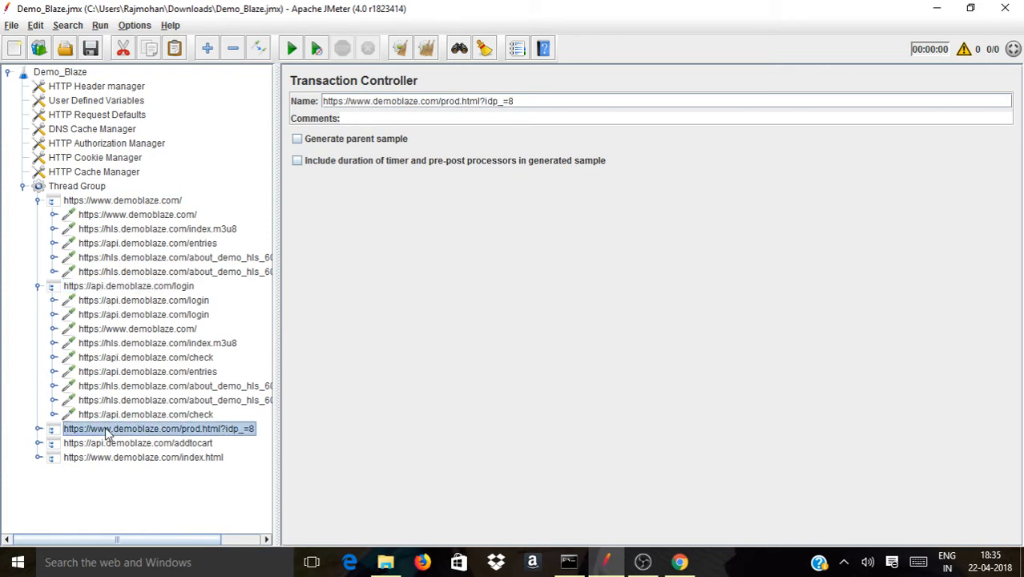
left_click(118, 444)
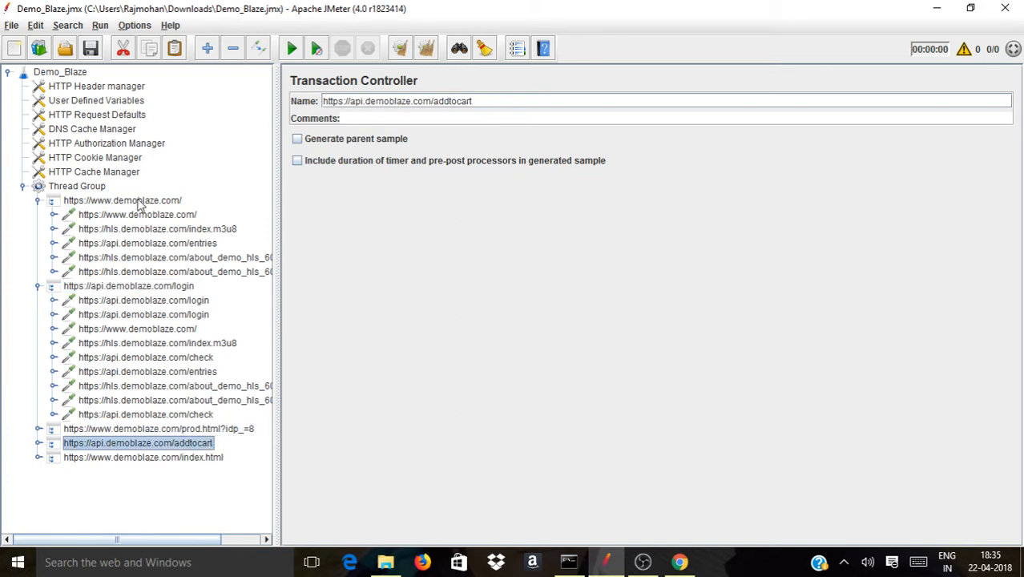
Step: Expand the entire test plan to inspect the homepage request and its child elements, and collapse all five transaction controllers
left_click(207, 48)
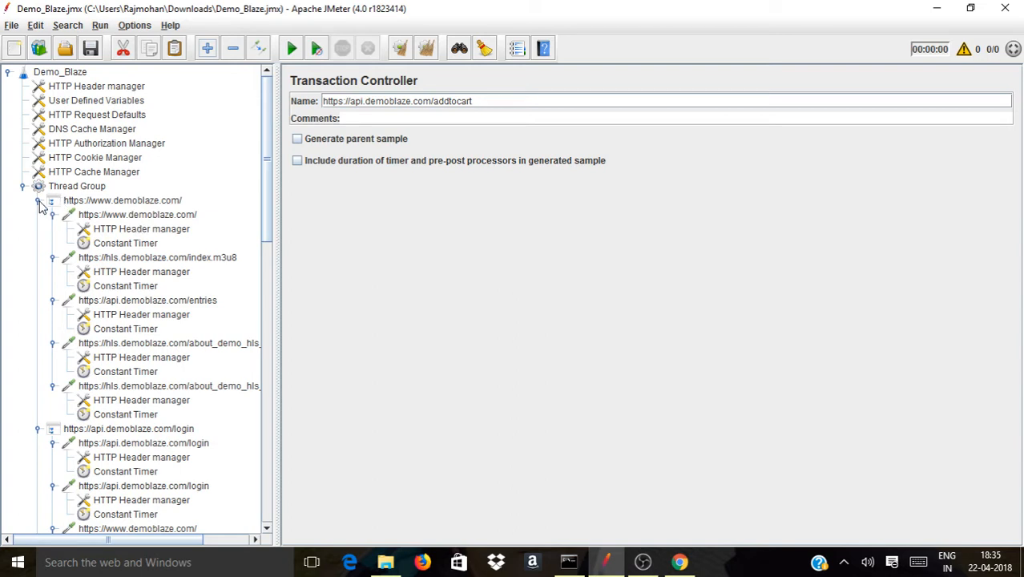
left_click(105, 217)
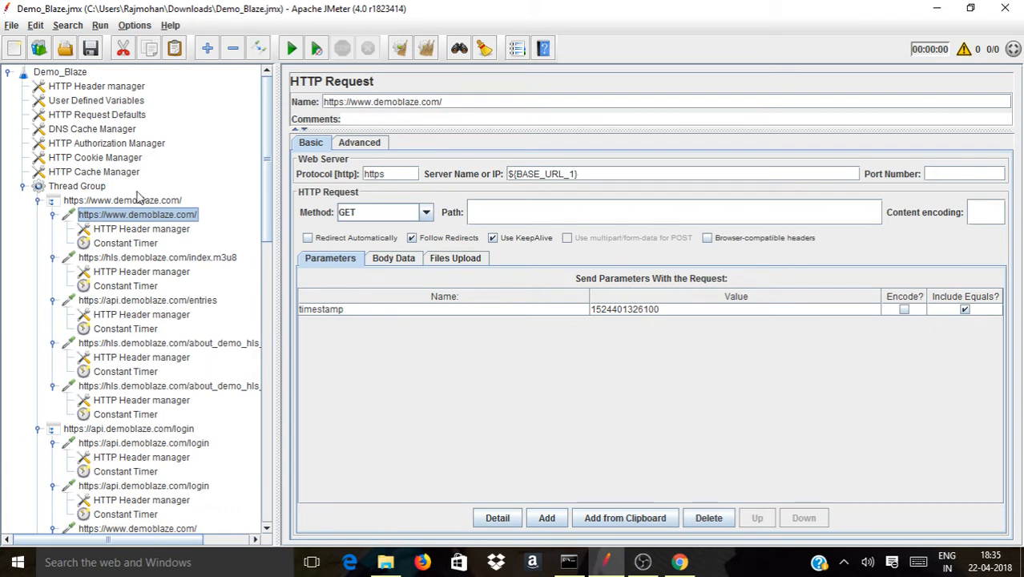
left_click(38, 200)
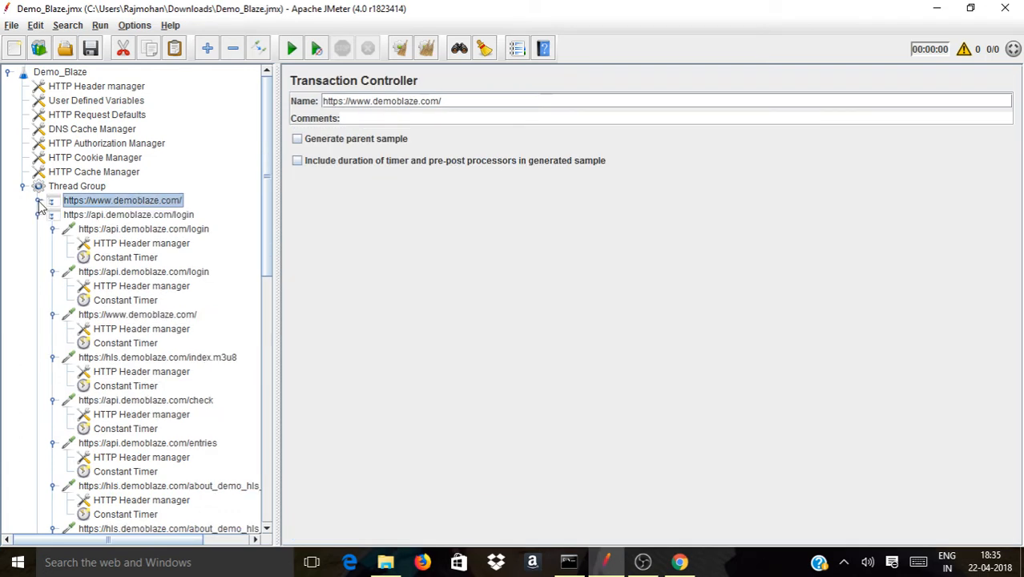
left_click(37, 215)
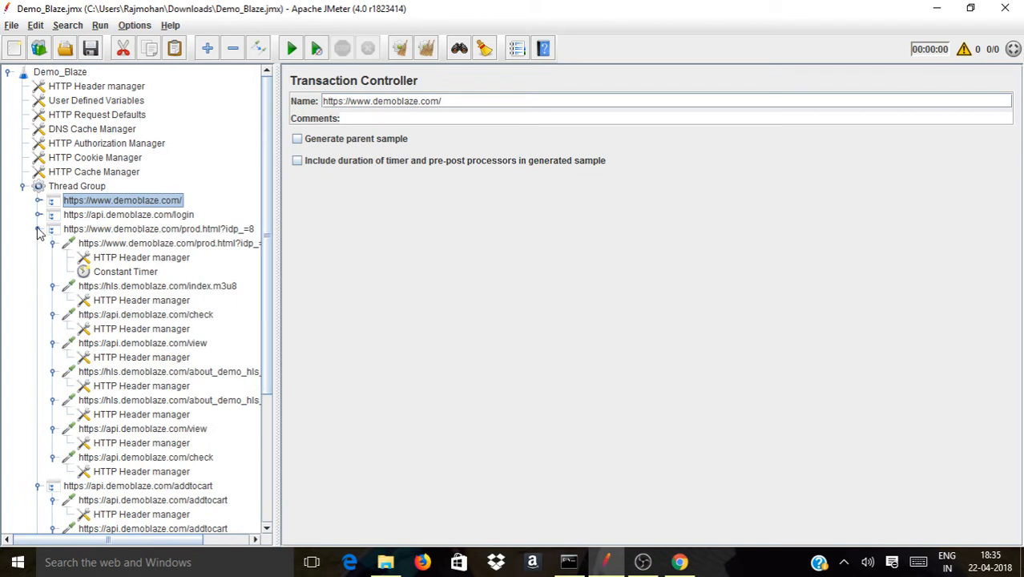
left_click(38, 229)
left_click(37, 244)
left_click(37, 257)
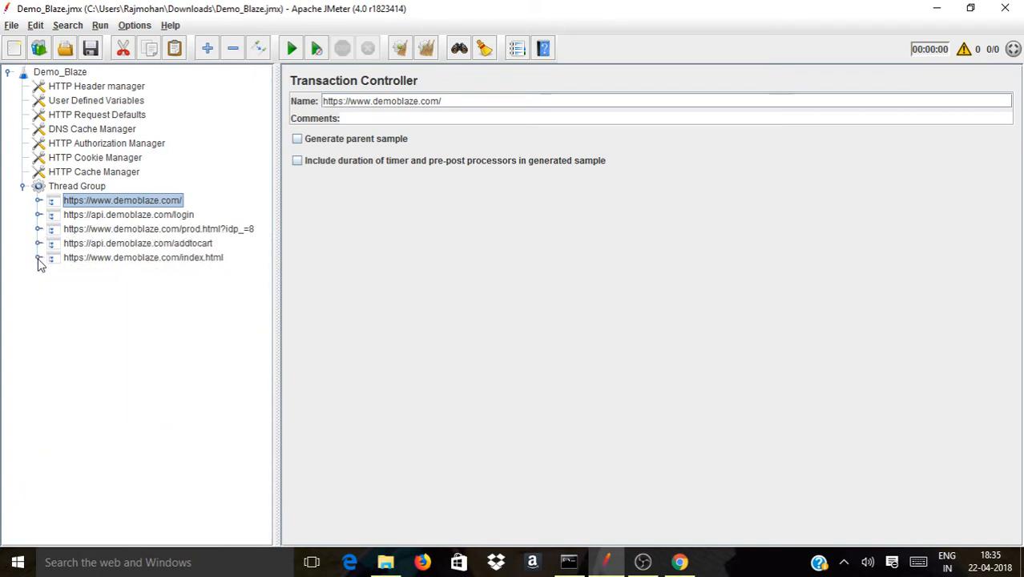
Step: Switch to the JMX Enhancer site in Chrome and choose Demo_Blaze.jmx from Downloads as the file to enhance
left_click(680, 561)
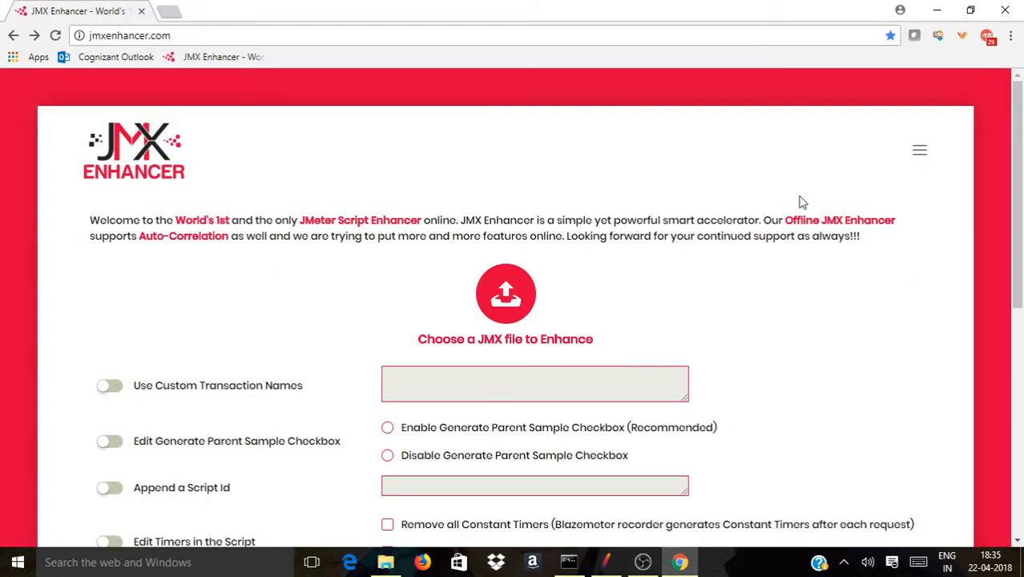
left_click_drag(1021, 167, 1021, 272)
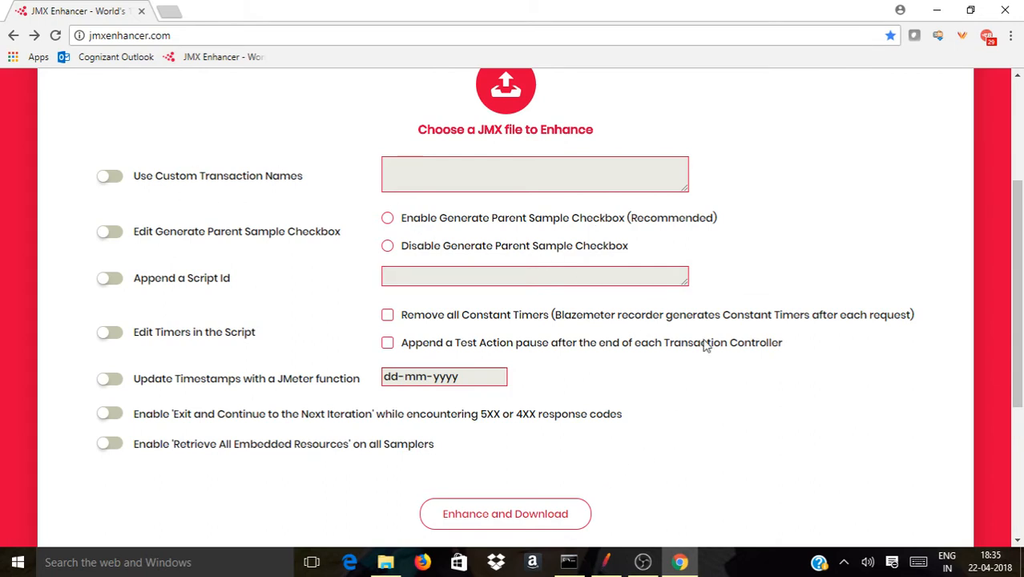
left_click(511, 104)
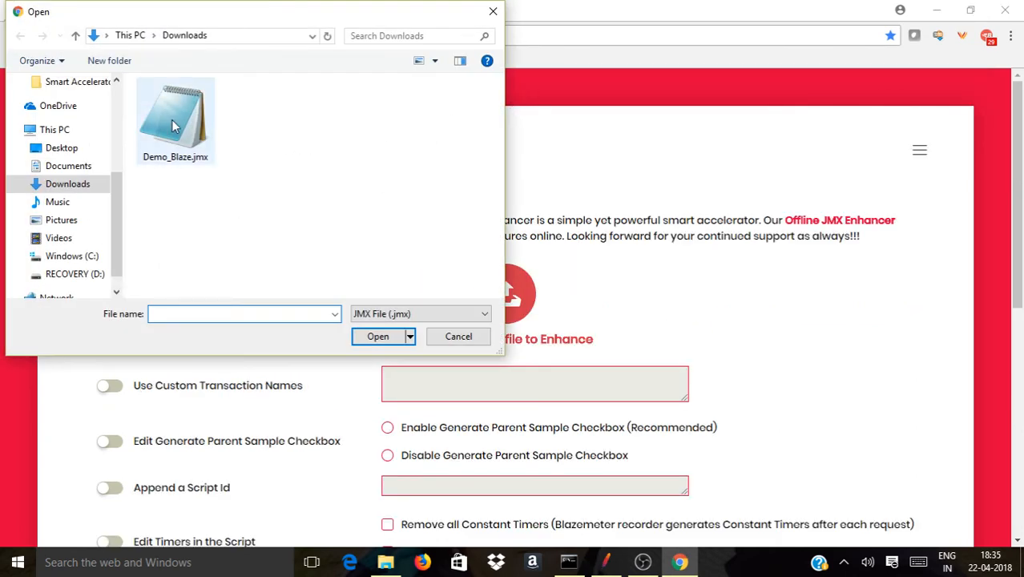
left_click(173, 124)
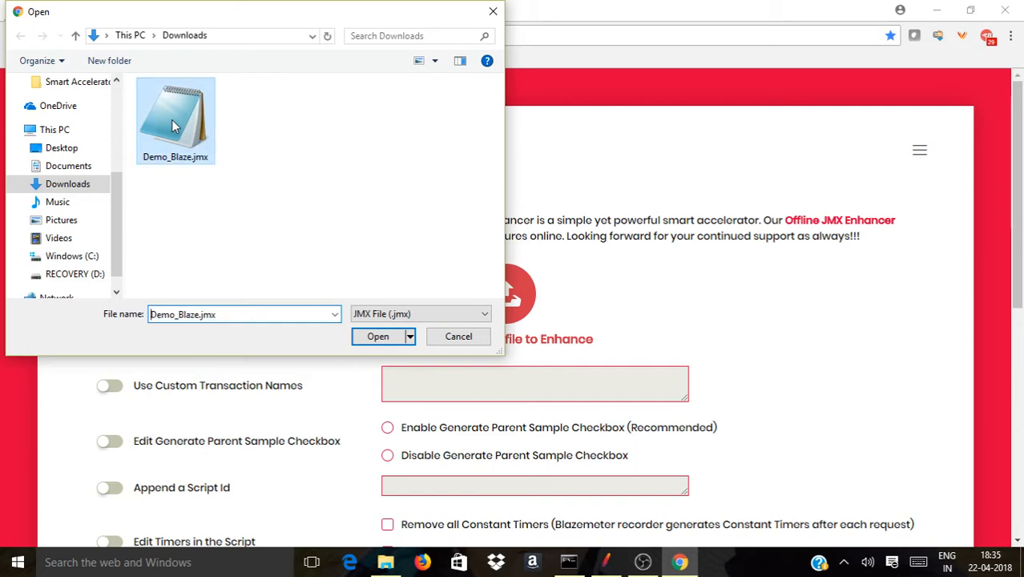
left_click(371, 338)
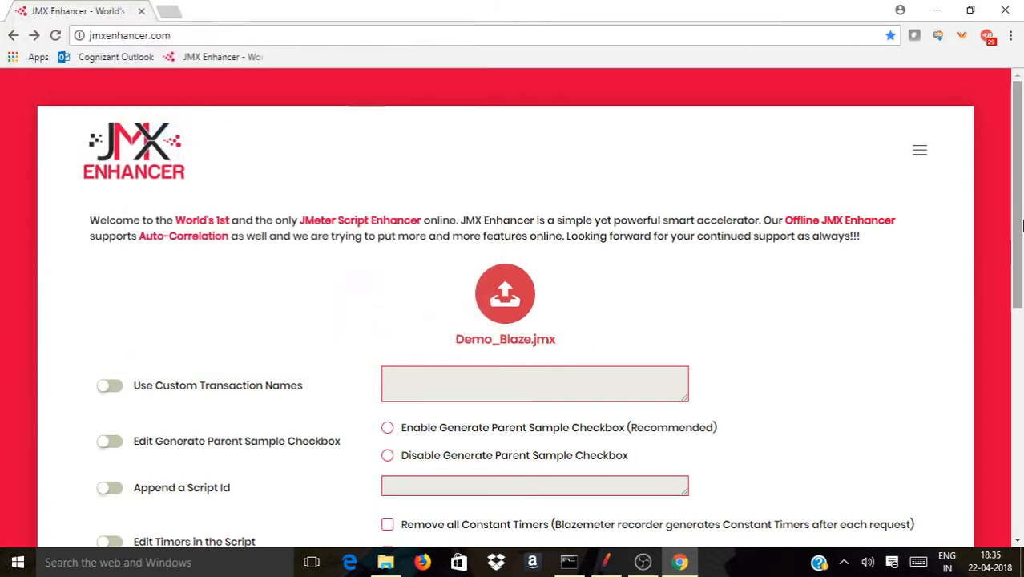
Step: Enable custom transaction names and enter 01_Launch and 02_Login on separate lines
left_click_drag(1019, 209, 1020, 311)
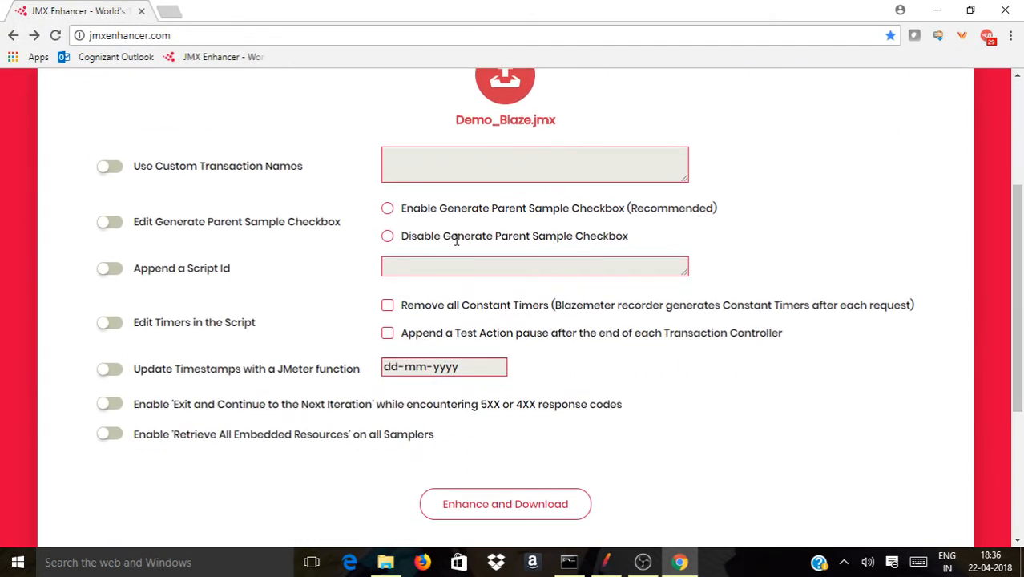
left_click(113, 167)
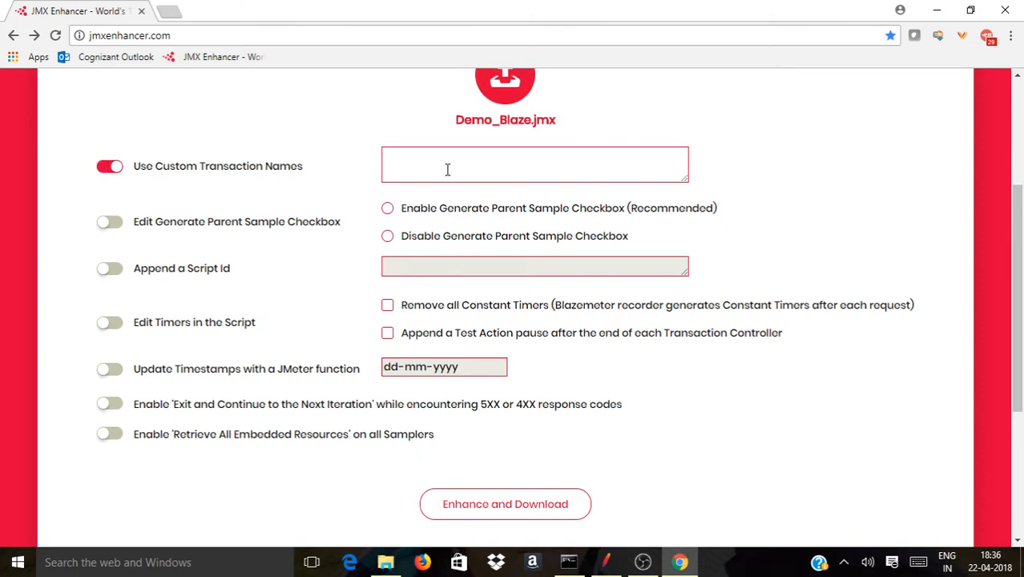
left_click(425, 158)
type("01")
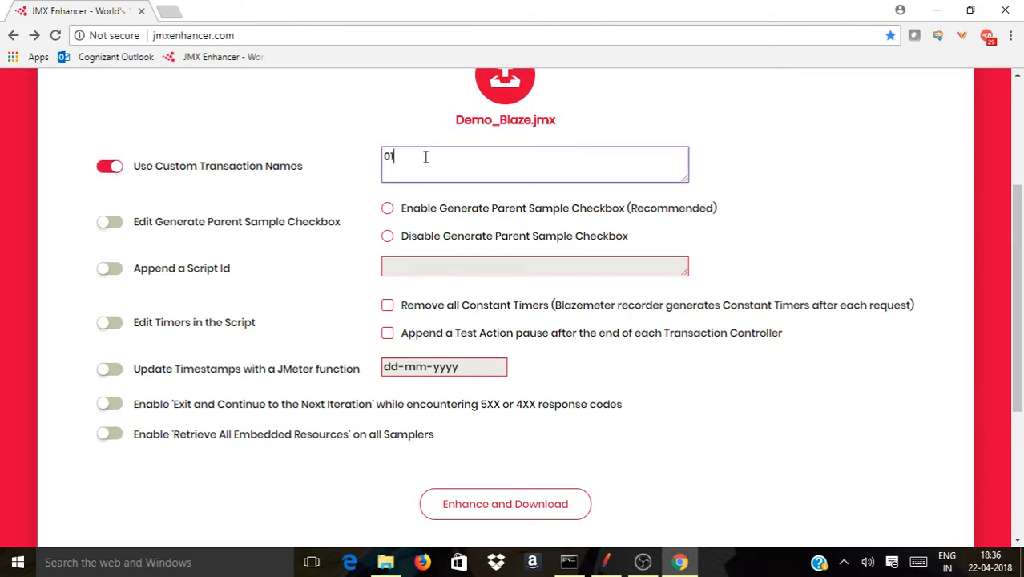
type("_Launch 02_Login")
key("Return")
Step: Add 03_OpenProduct as the third custom transaction name
type("03_Open")
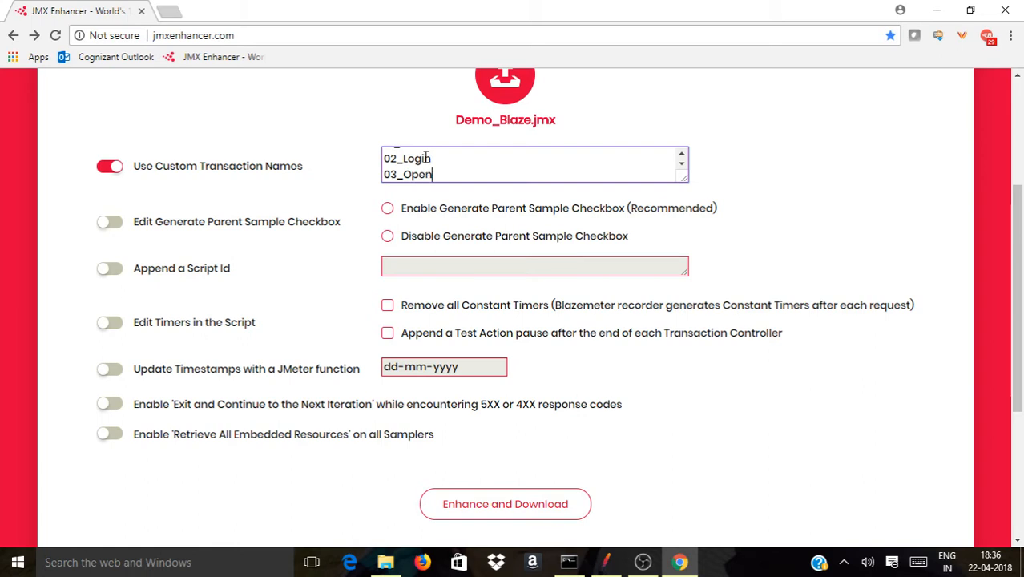
type("Pr")
key("BackSpace")
key("BackSpace")
type("rocu")
type("duct")
key("Return")
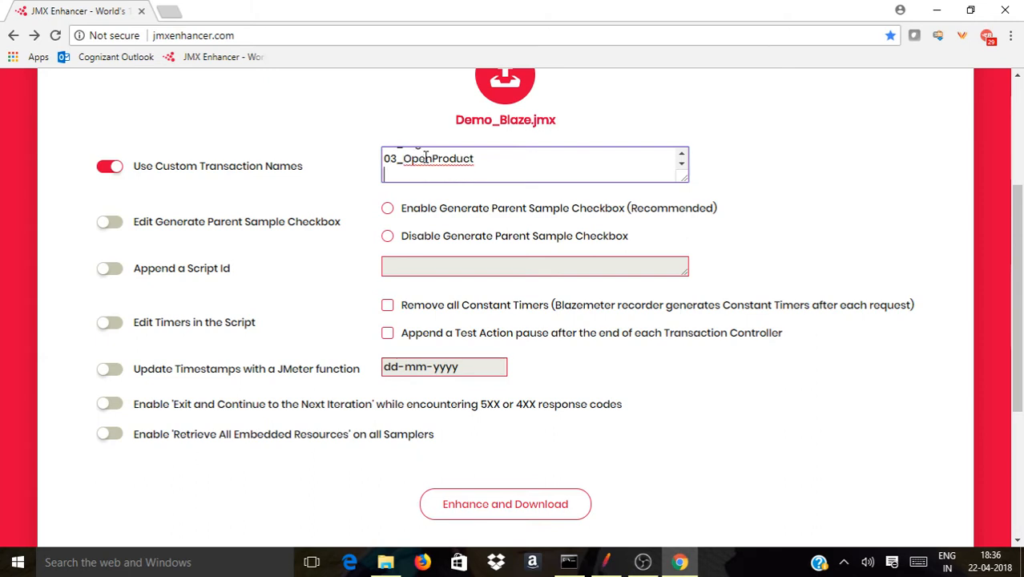
Step: Add 04_AddToCart and 04_Logoff on separate lines as the last two custom transaction names
type("04_Add")
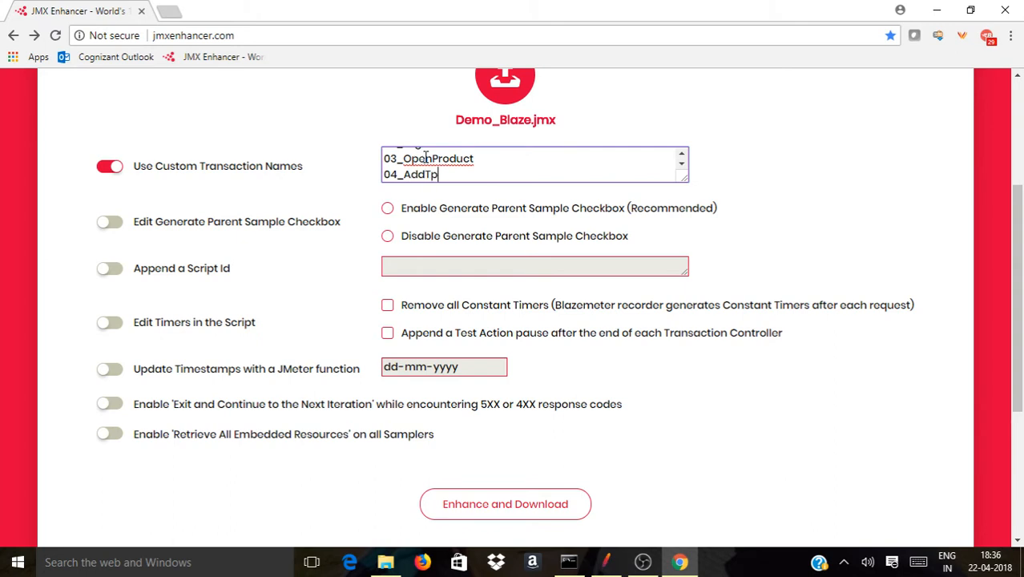
type("ToCart")
key("Return")
type("04_L")
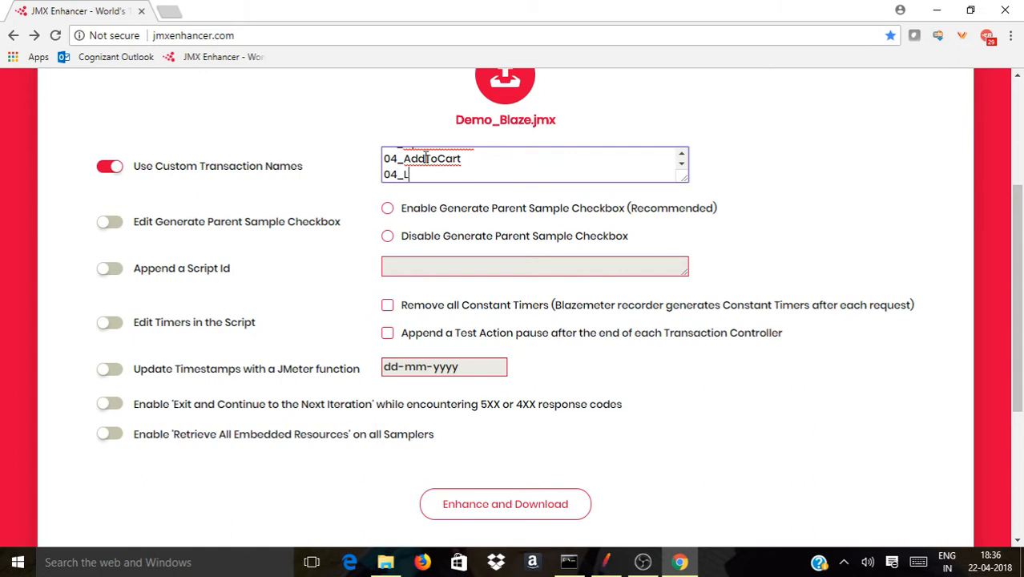
type("ogoff")
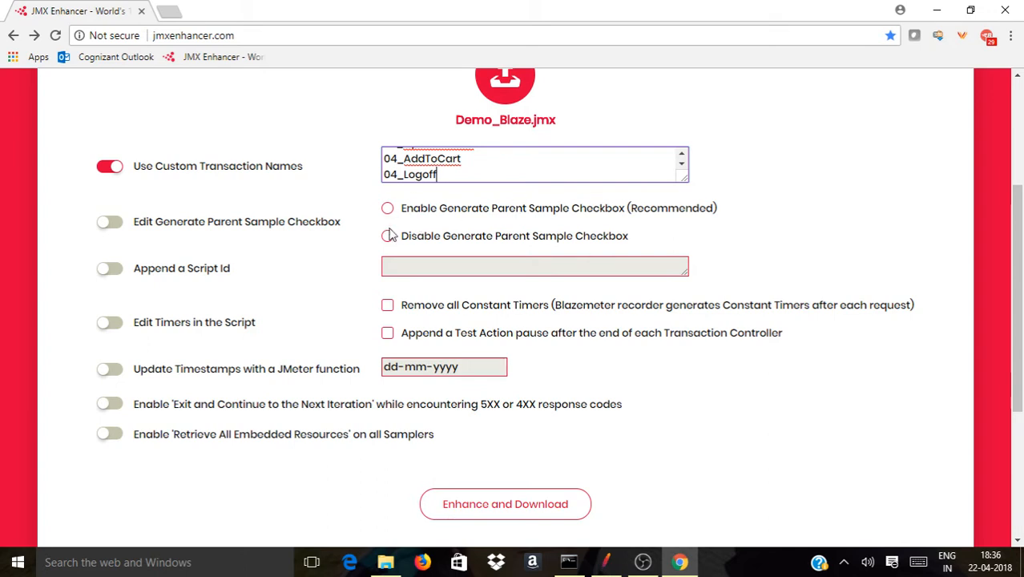
Step: Set the Generate Parent Sample checkbox edit to Enable, and append the script ID S01
left_click(111, 222)
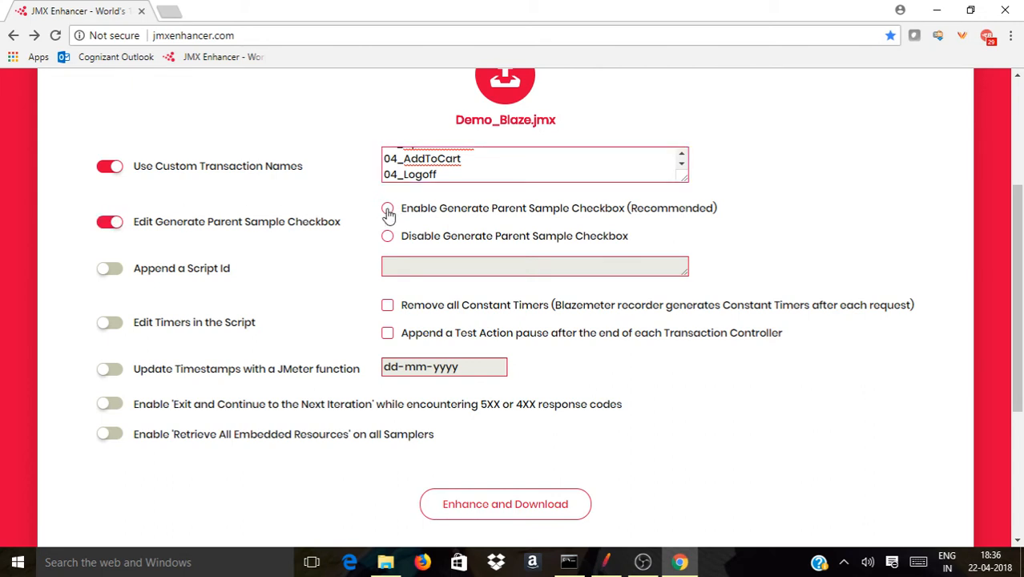
left_click(388, 211)
left_click(110, 269)
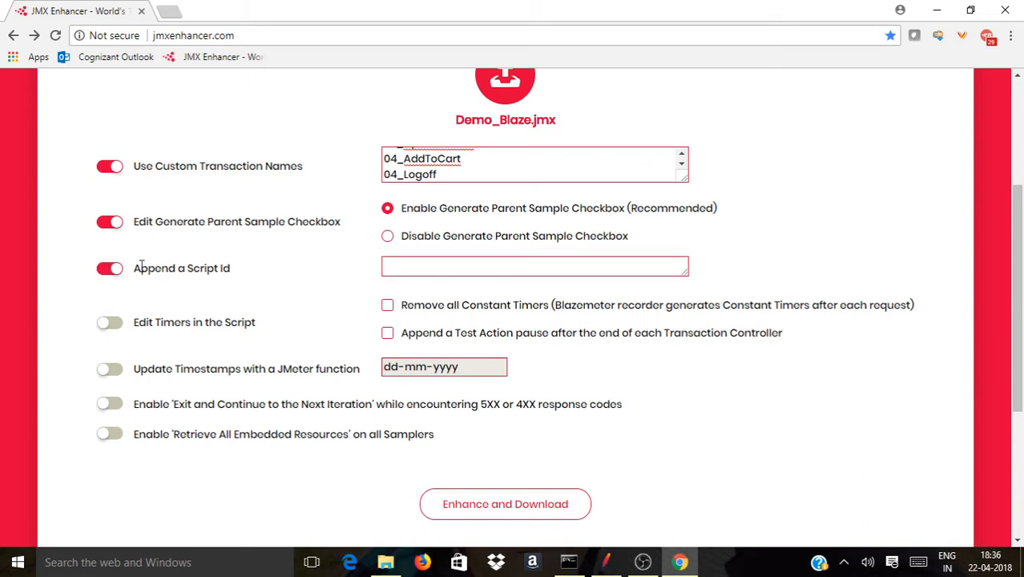
left_click(414, 266)
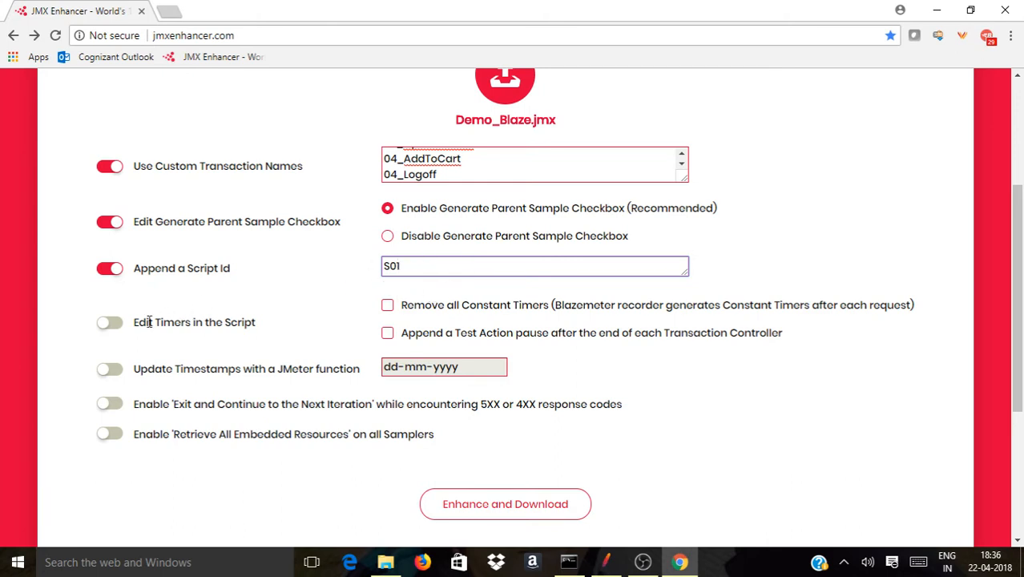
Step: Set the timer edits to remove all constant timers and append Test Action pauses, and enable timestamp updates with the date 22-04-2018
left_click(115, 330)
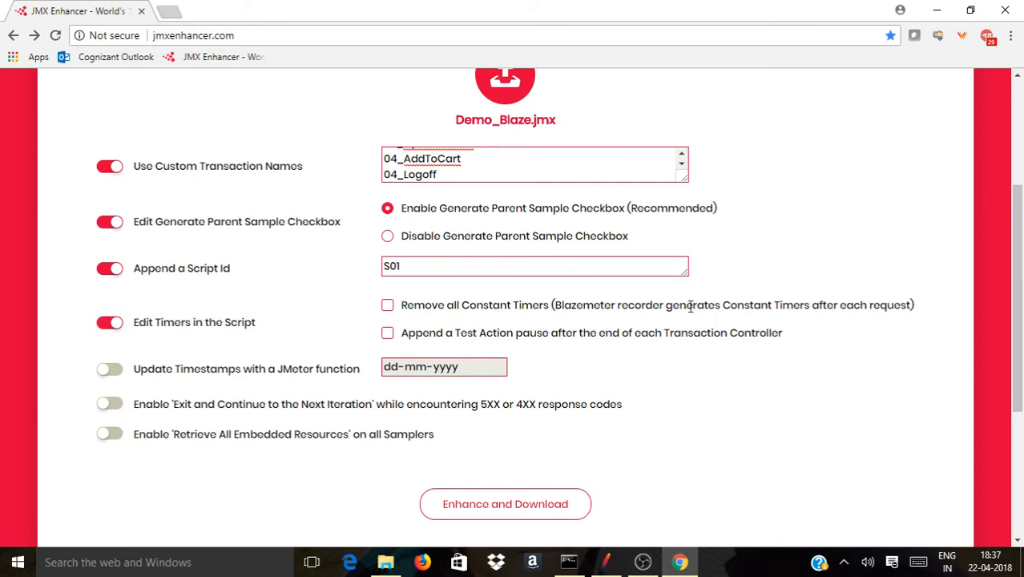
left_click(389, 309)
left_click(108, 371)
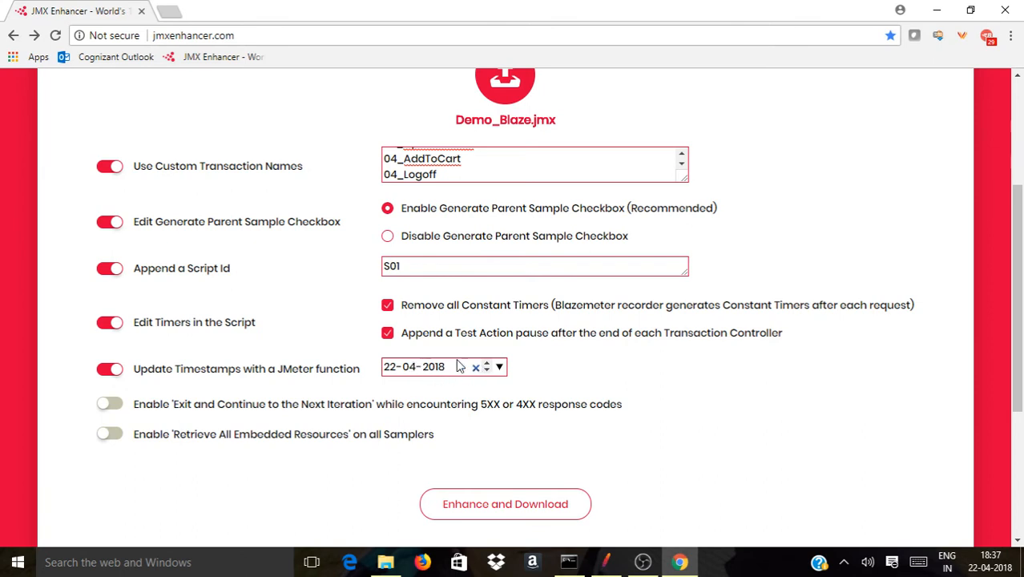
left_click(499, 367)
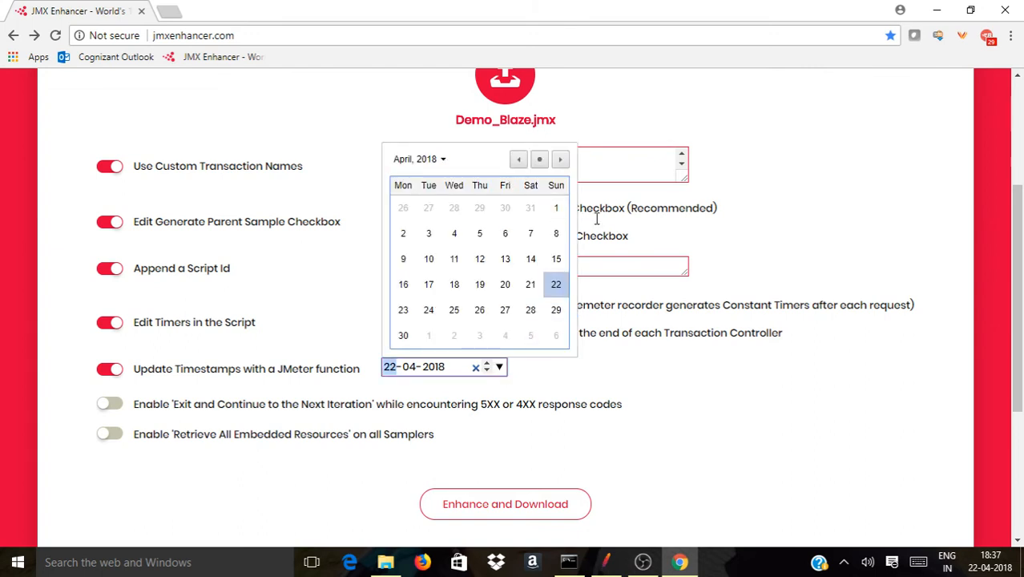
left_click(626, 366)
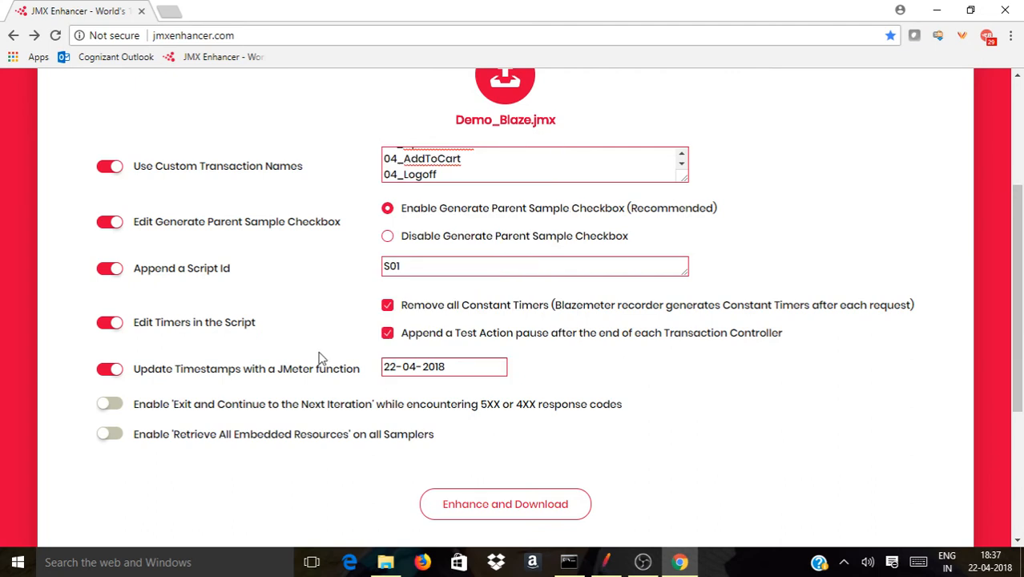
Step: Enable 'Exit and Continue to the Next Iteration' for 5XX or 4XX response codes and 'Retrieve All Embedded Resources' on all samplers
left_click(112, 407)
left_click(114, 435)
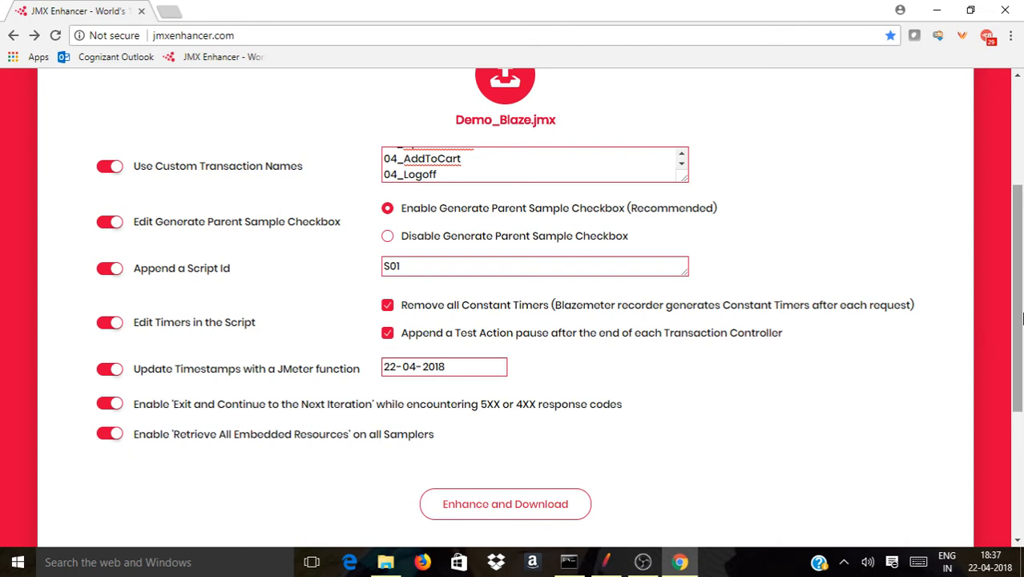
Step: Generate and download the enhanced script, and open Enhanced_Script.jmx from the Downloads folder in JMeter
left_click(518, 505)
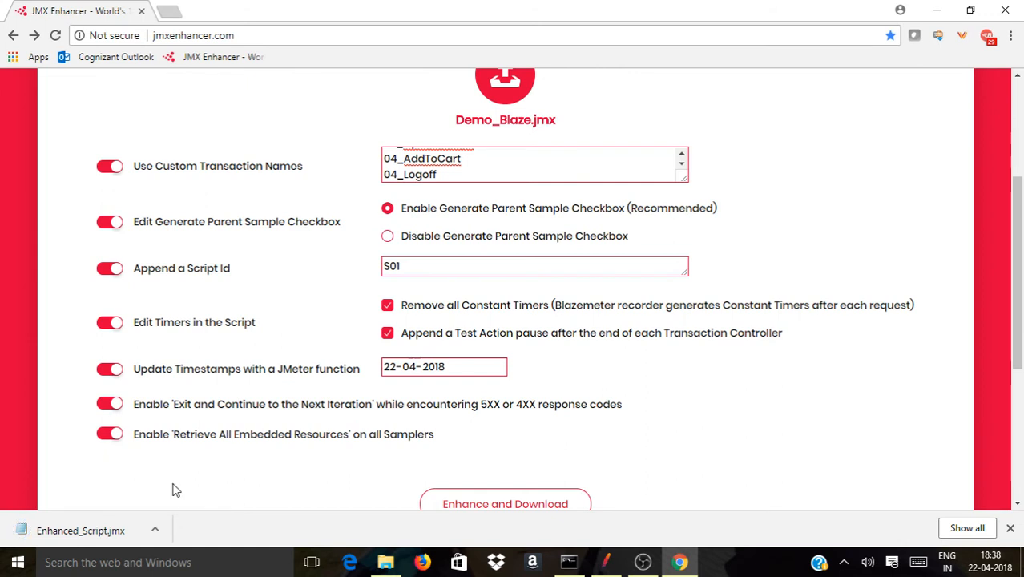
left_click(618, 564)
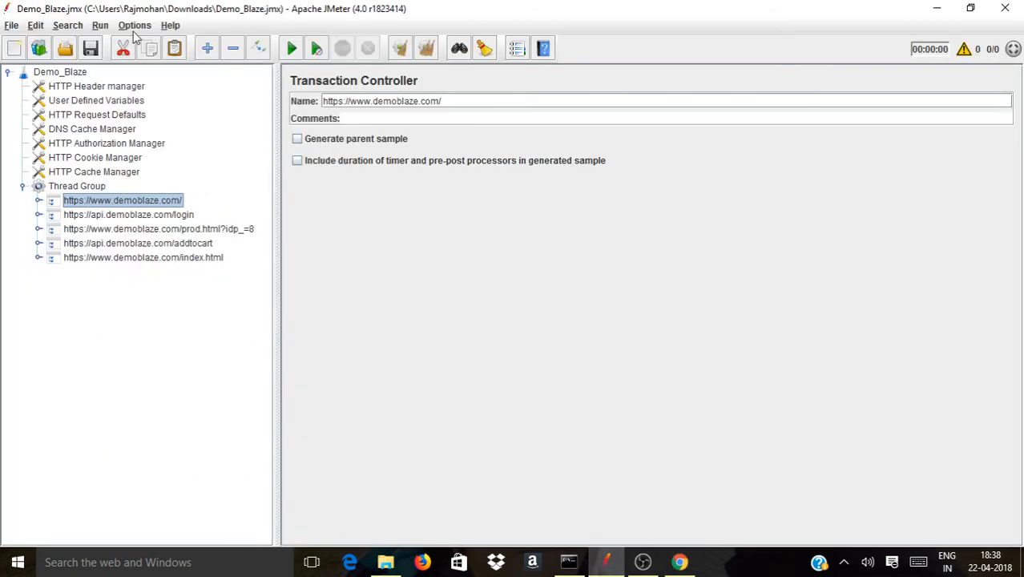
left_click(67, 49)
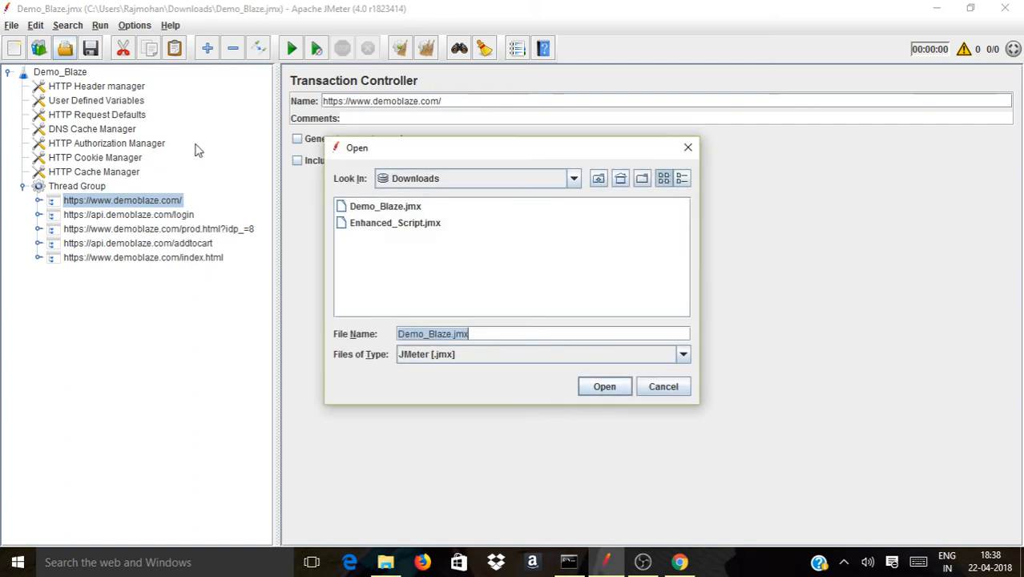
double_click(392, 224)
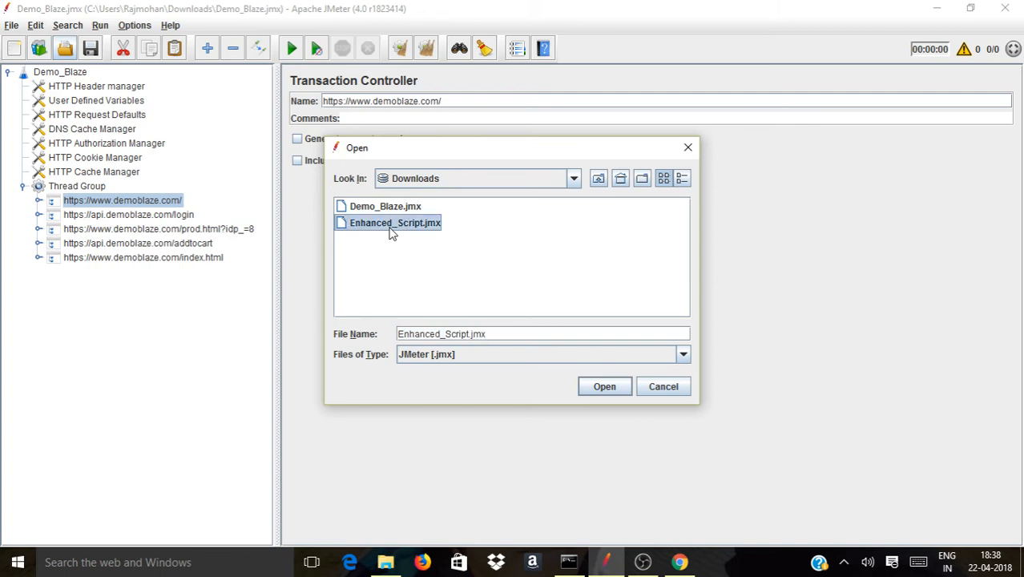
Step: Examine the 01_Launch transaction controller and the names, paths and parameters of its HTTP request samplers
left_click(23, 186)
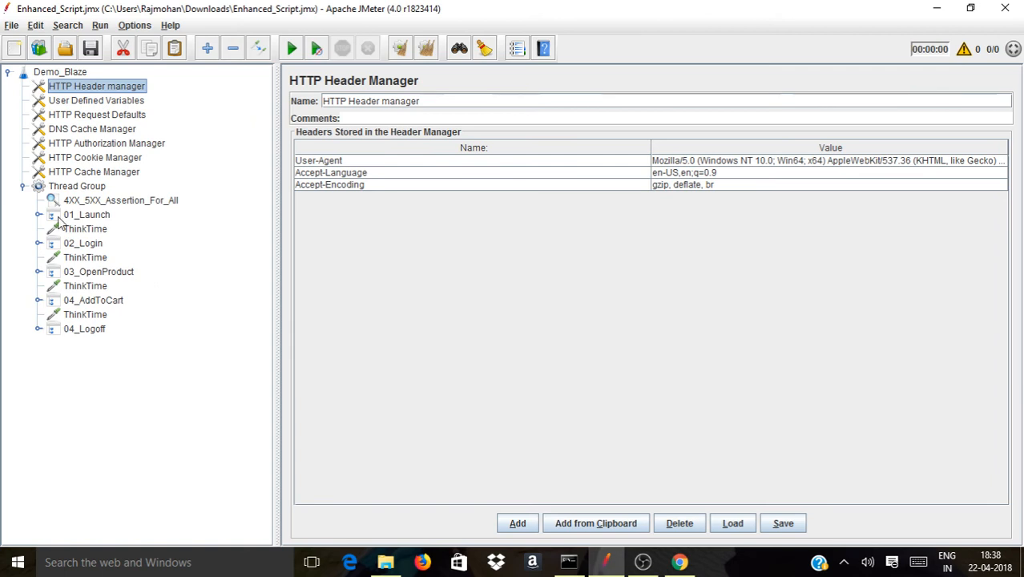
left_click(39, 215)
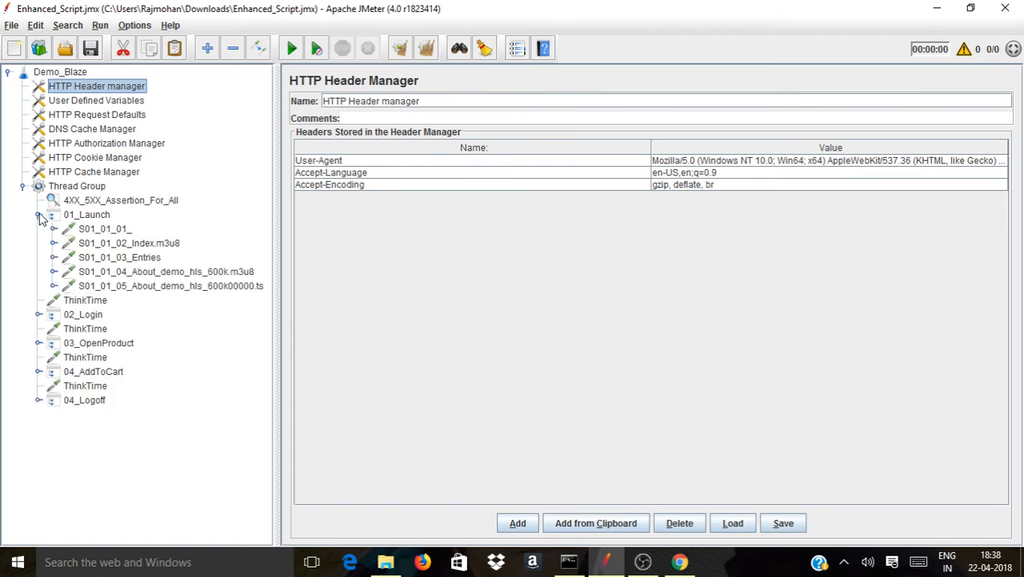
left_click(88, 219)
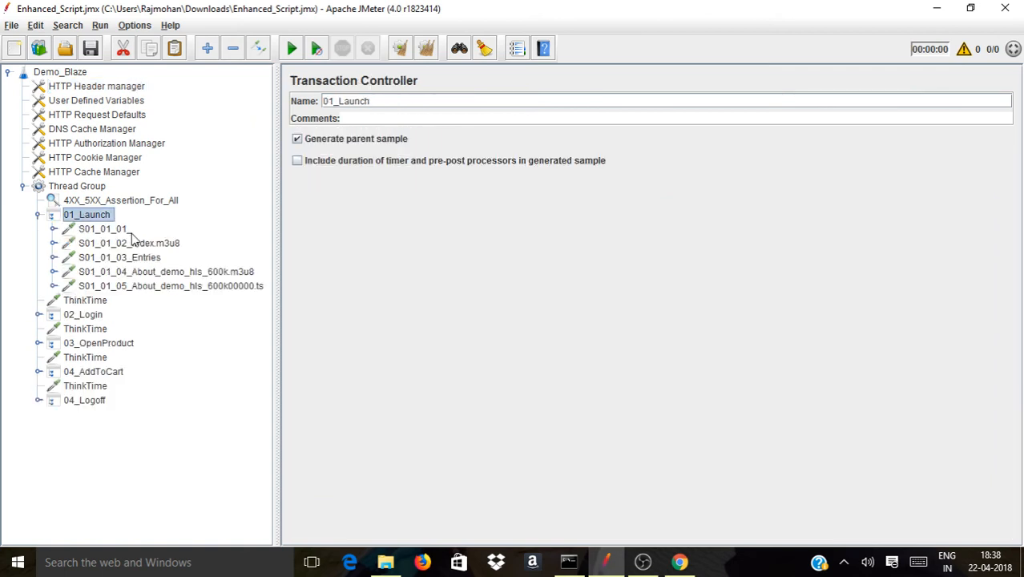
left_click(108, 230)
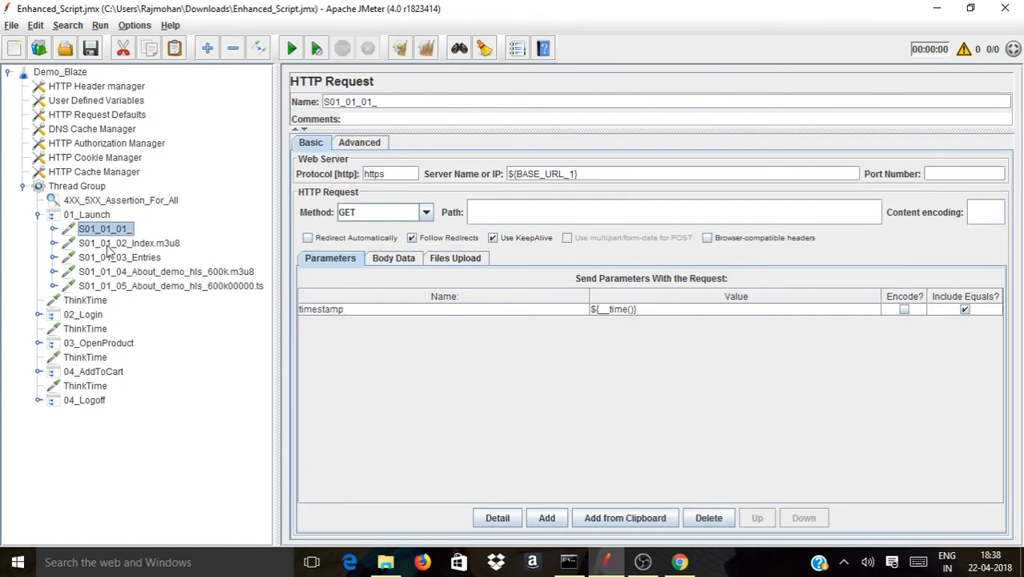
left_click(107, 245)
left_click(105, 258)
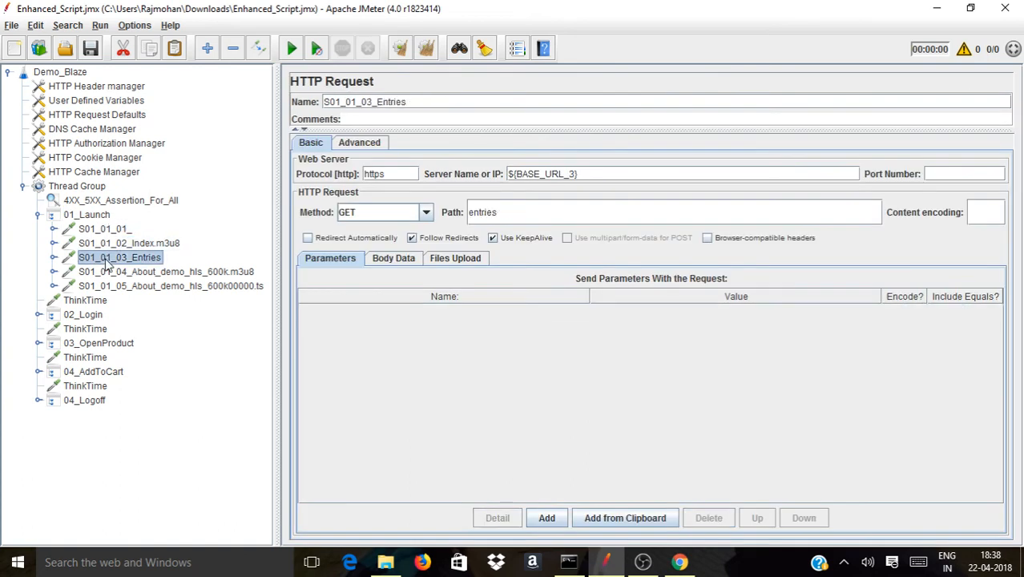
left_click(108, 272)
left_click(110, 286)
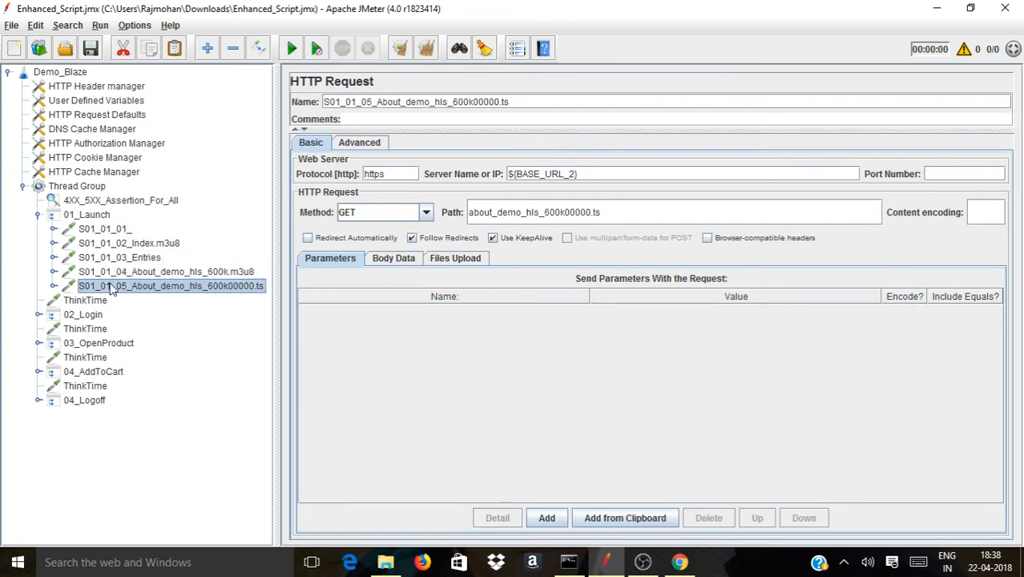
left_click(97, 230)
left_click(103, 245)
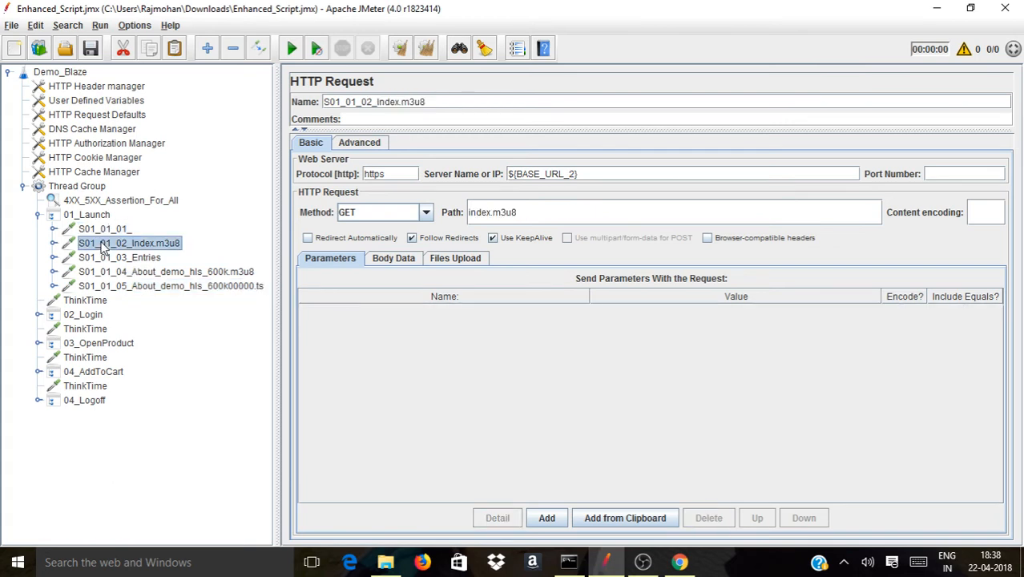
left_click(92, 231)
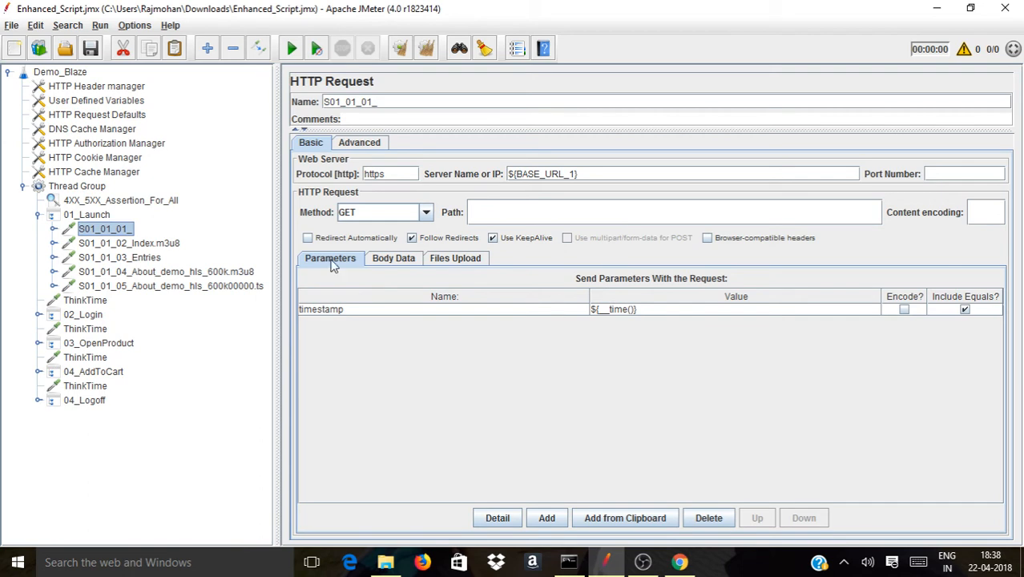
Step: Check the embedded resources setting in the advanced options of the 01_Launch samplers
left_click(340, 143)
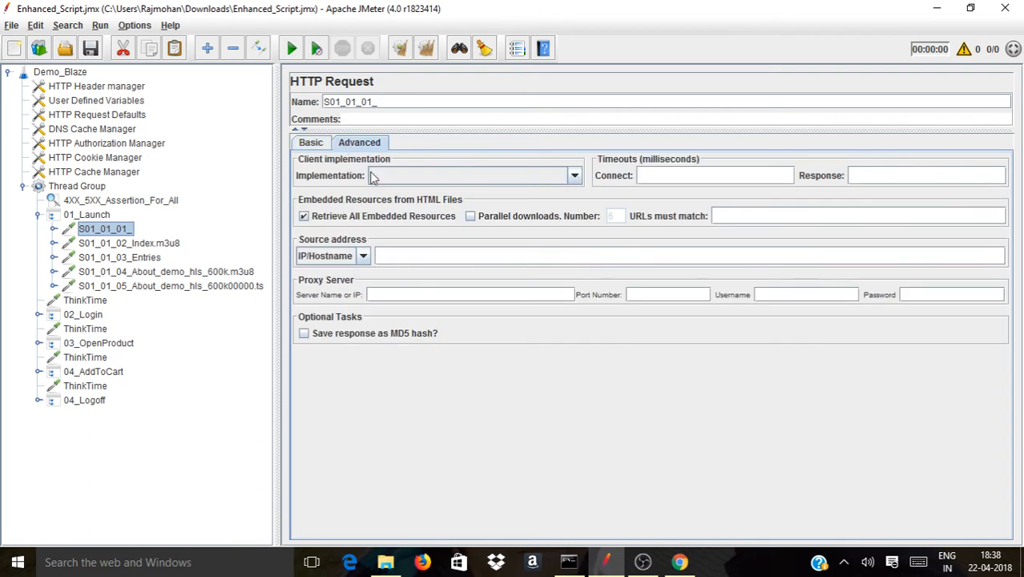
double_click(124, 243)
left_click(113, 271)
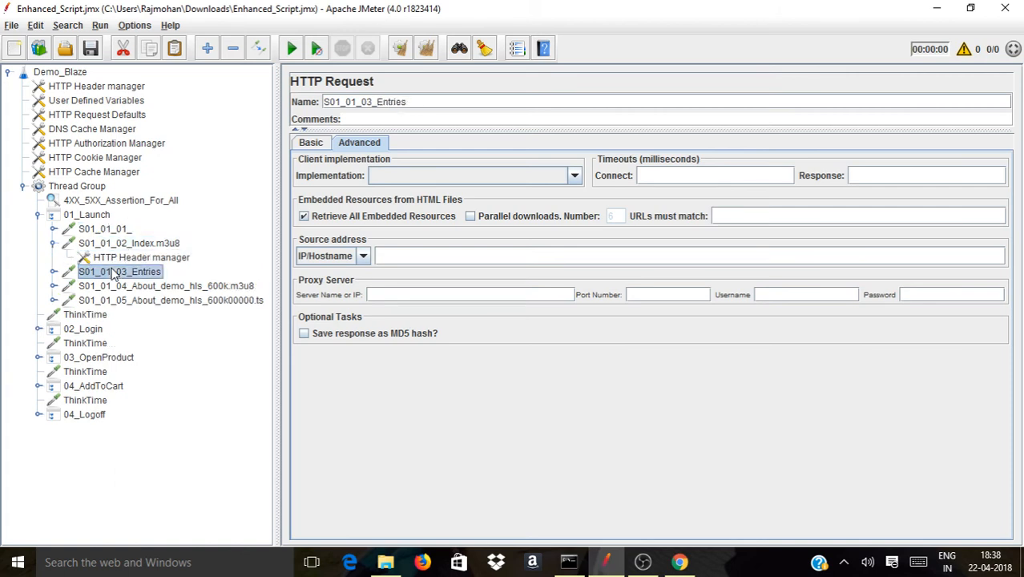
left_click(124, 288)
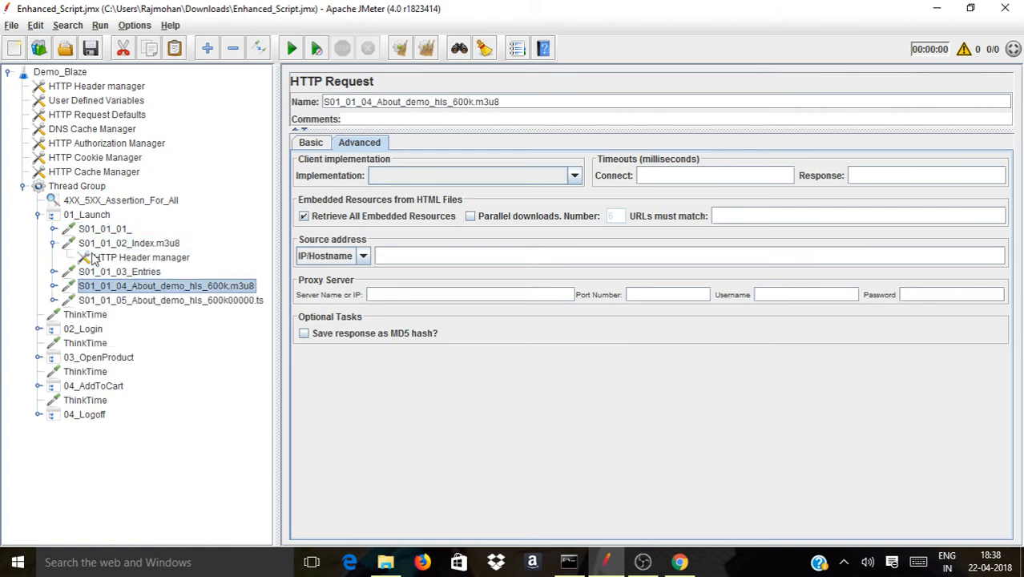
double_click(48, 216)
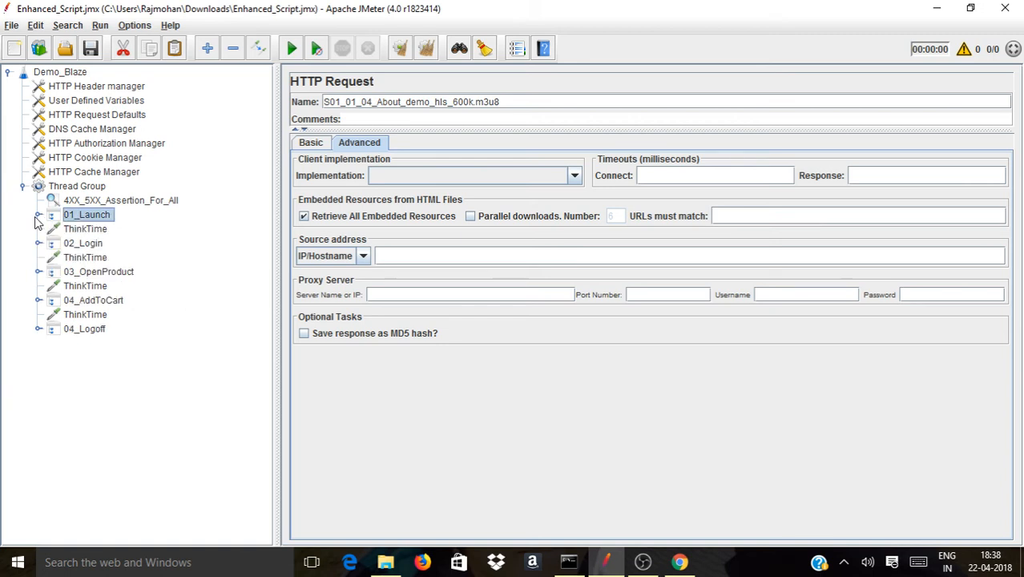
Step: Check the names and parent sample setting of the 02_Login, 03_OpenProduct, 04_AddToCart and 04_Logoff controllers
left_click(83, 244)
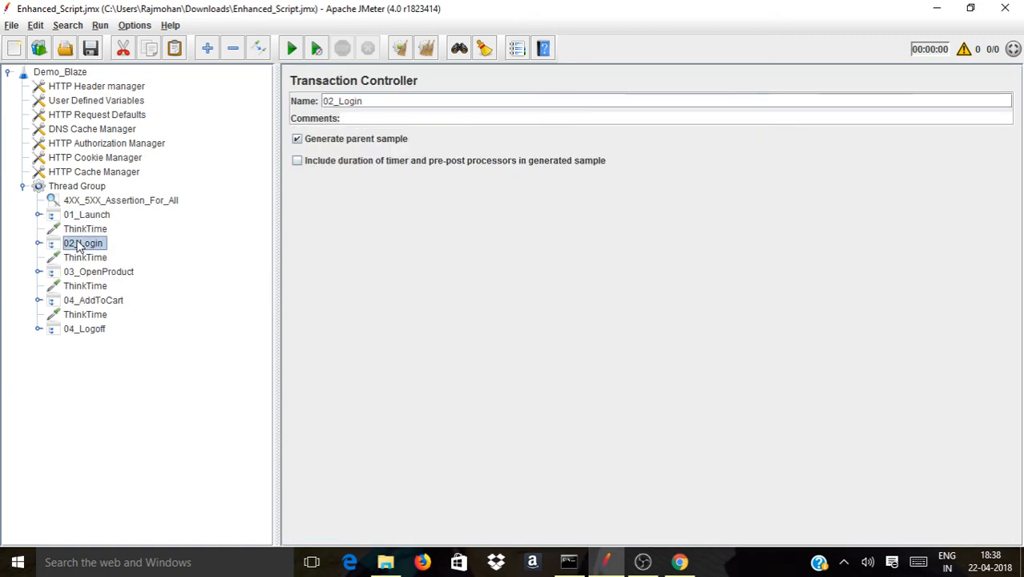
left_click(92, 273)
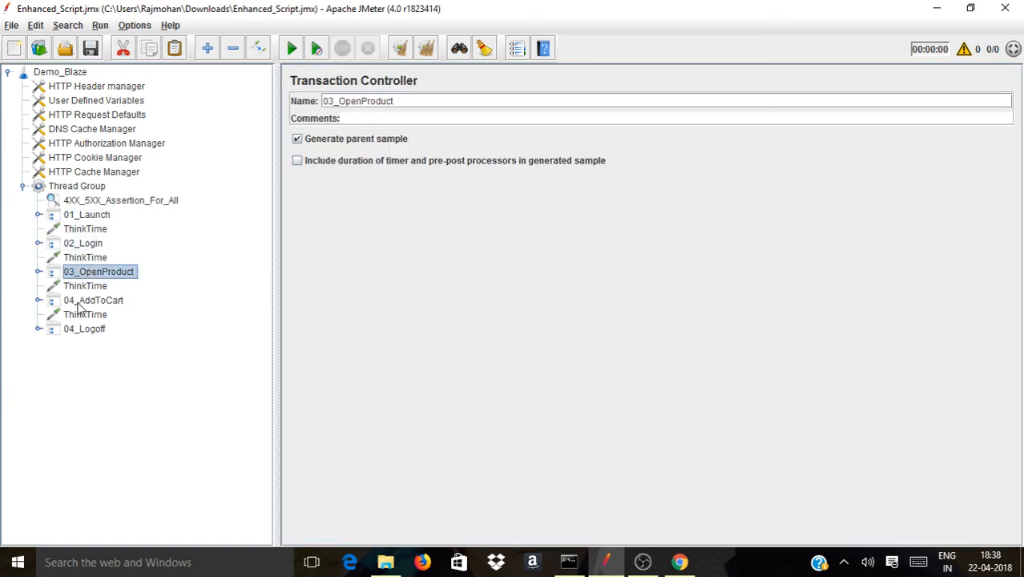
left_click(84, 303)
left_click(79, 331)
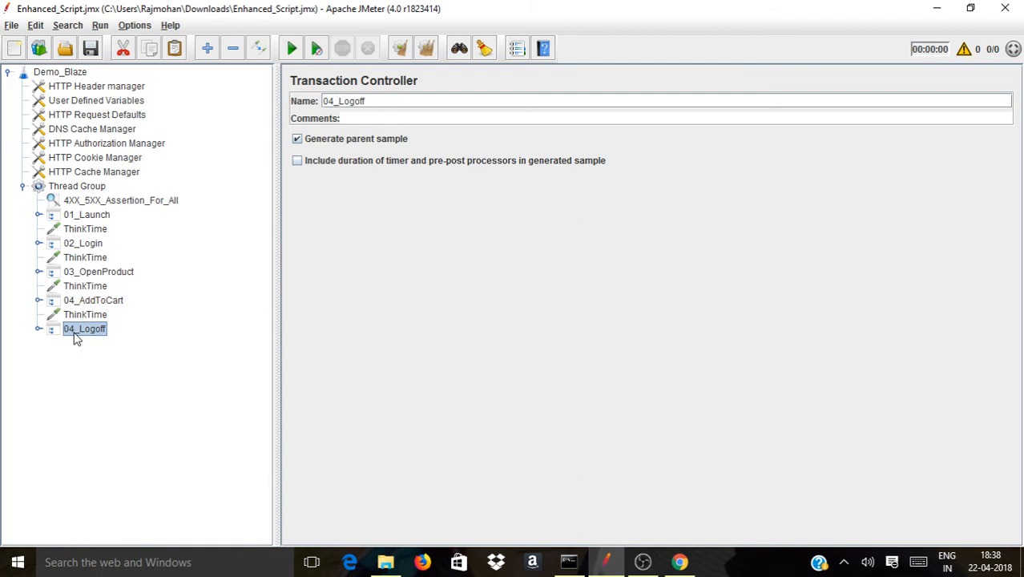
Step: Expand the whole test plan tree to review all sampler names, and collapse the five transaction controllers
left_click(207, 48)
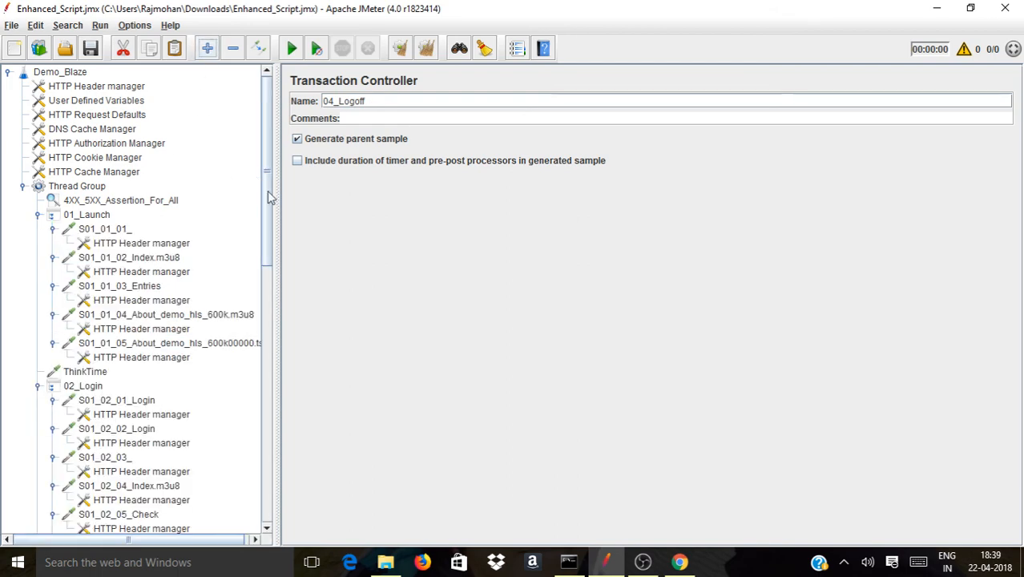
left_click_drag(270, 199, 270, 175)
left_click(39, 215)
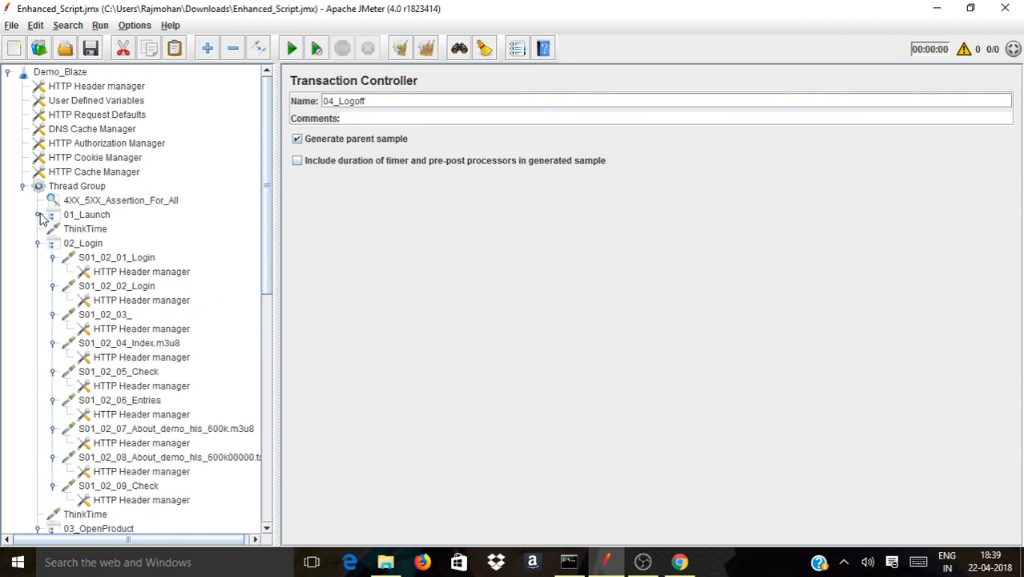
left_click(38, 243)
left_click(37, 272)
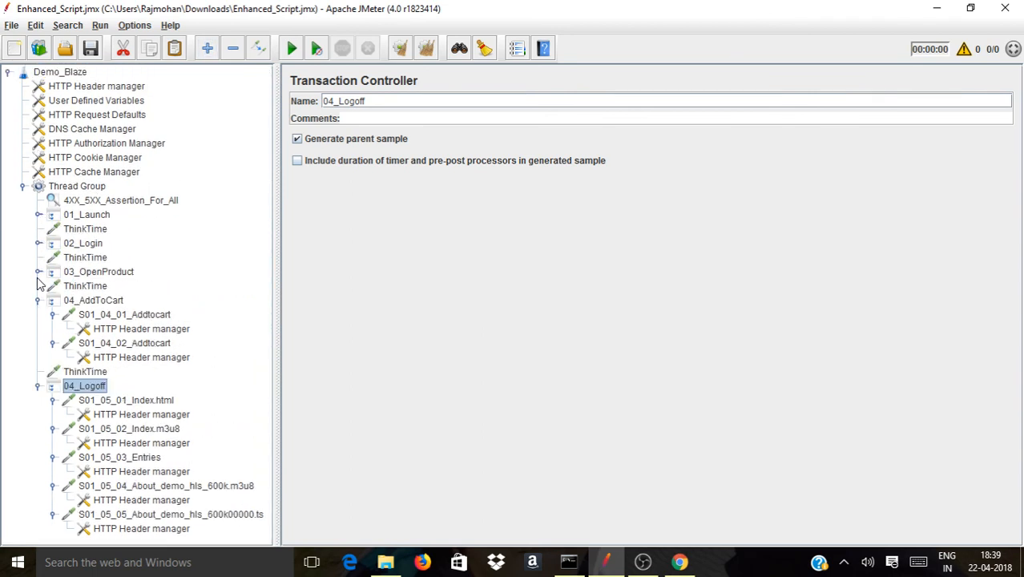
left_click(38, 301)
left_click(37, 328)
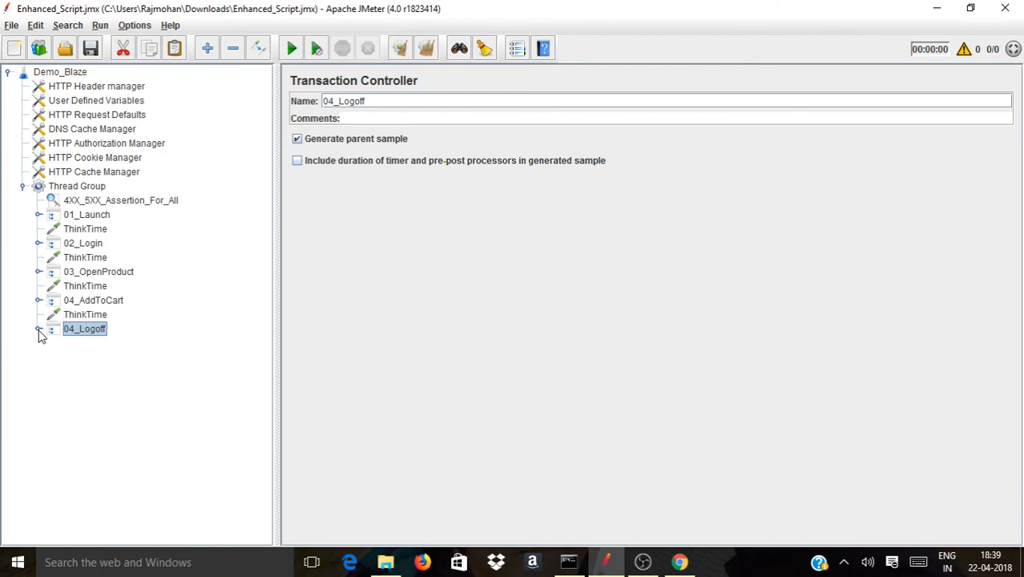
Step: Examine the pause duration of the ThinkTime action following 01_Launch and its P_ThinkTime variable in the test plan
left_click(85, 230)
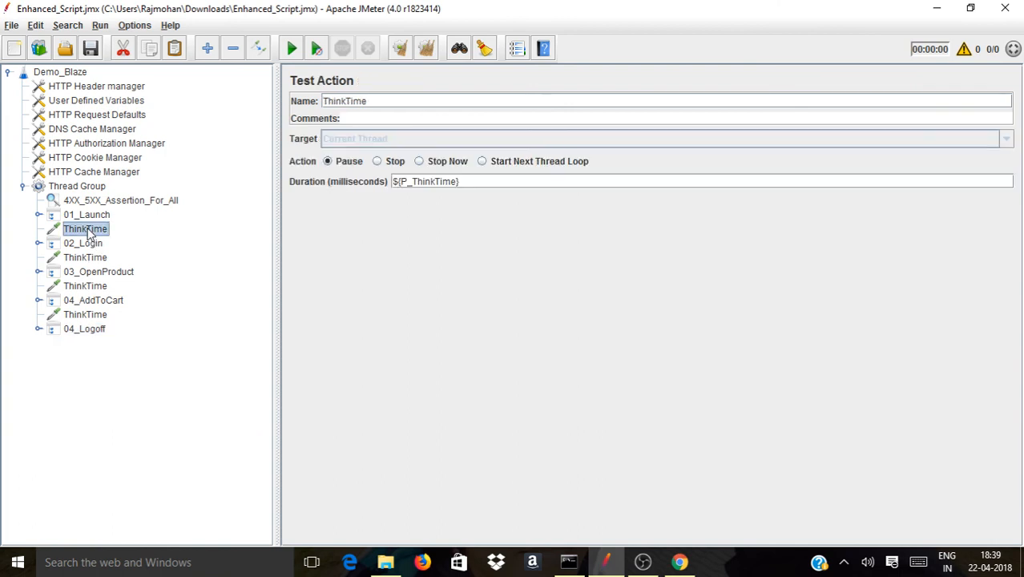
double_click(418, 182)
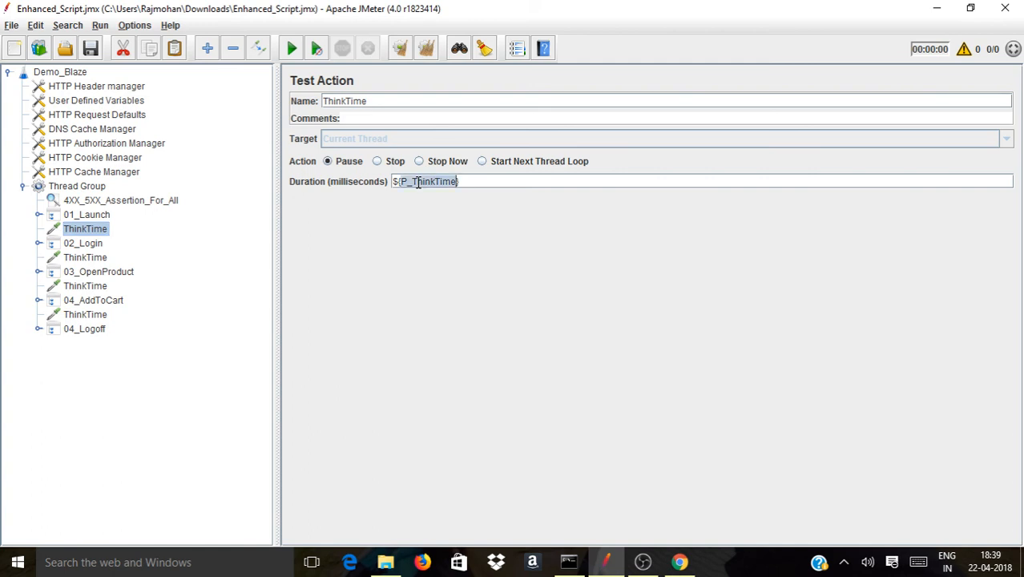
left_click(503, 182)
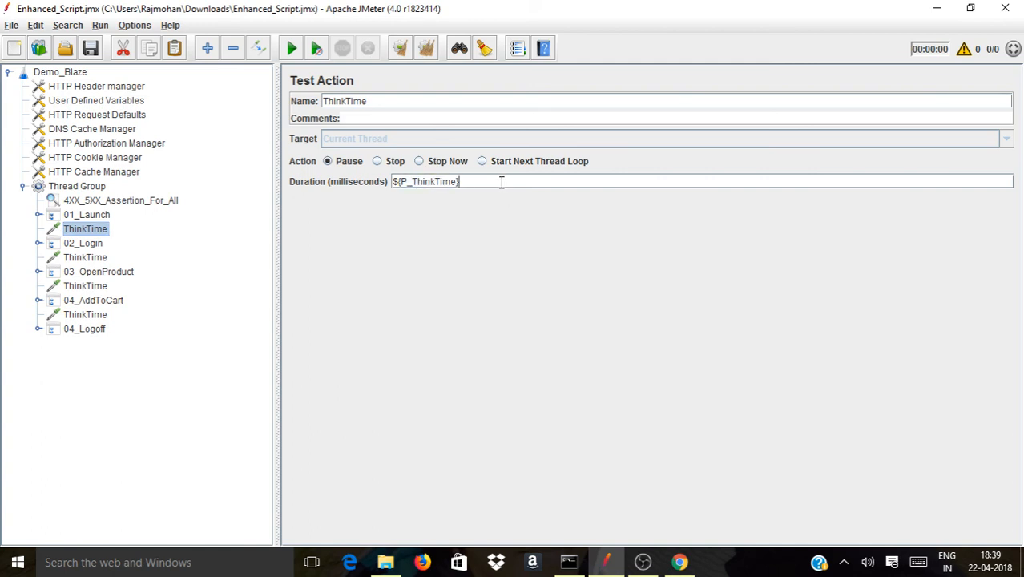
left_click(78, 73)
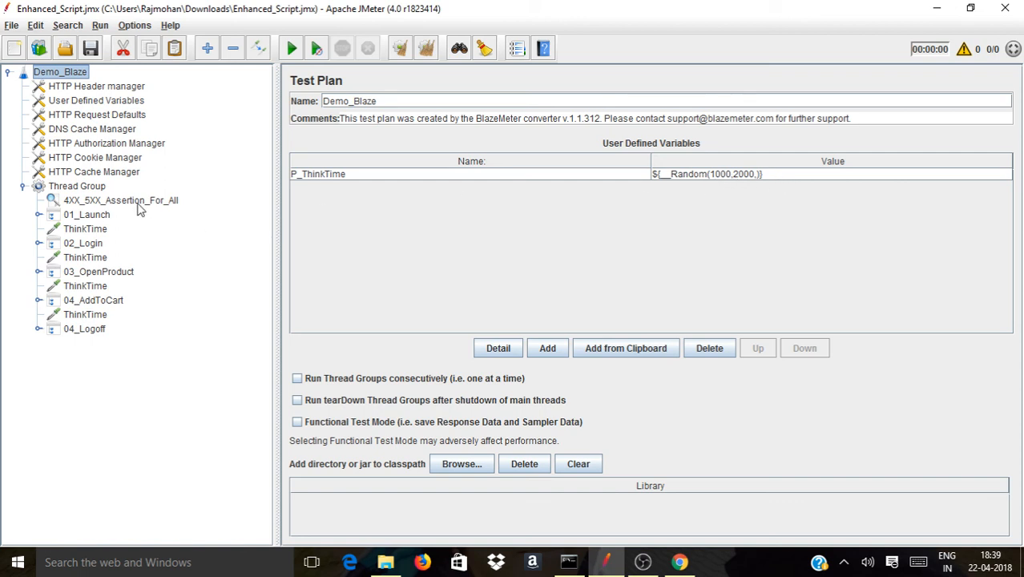
Step: Examine the 4XX_5XX_Assertion_For_All script and the Thread Group settings, and switch back to the JMX Enhancer page in Chrome
left_click(118, 202)
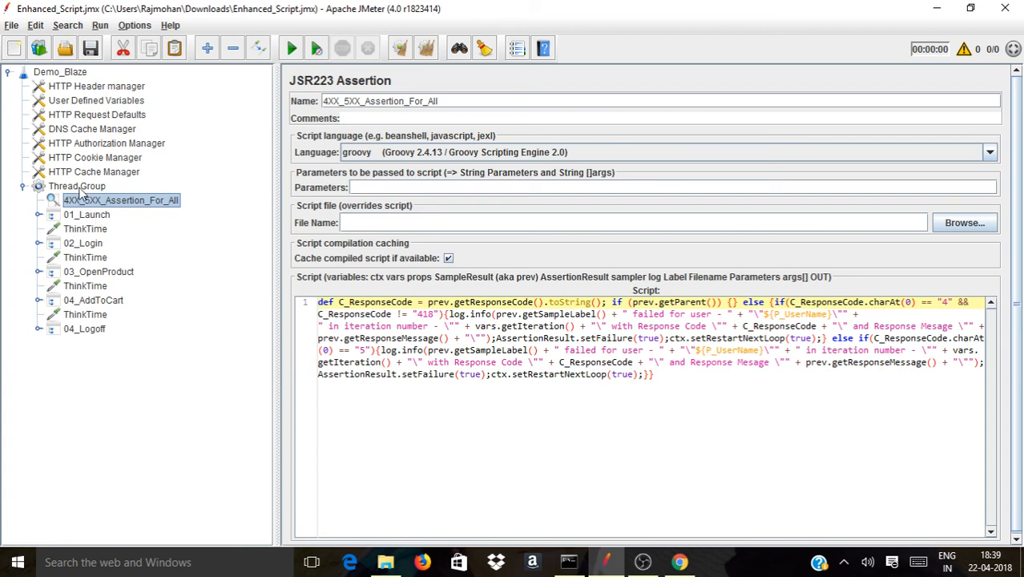
left_click(78, 187)
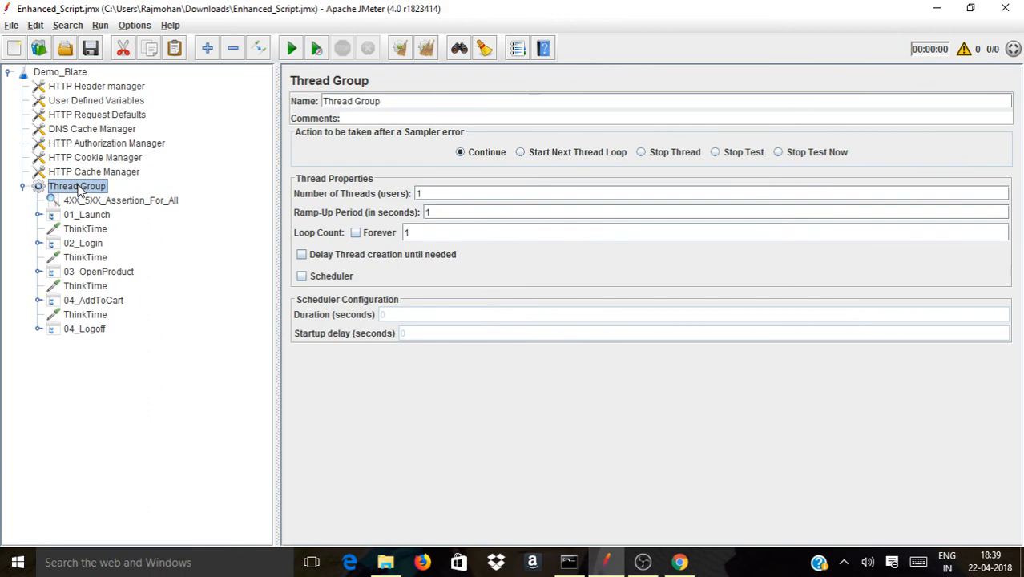
left_click(680, 563)
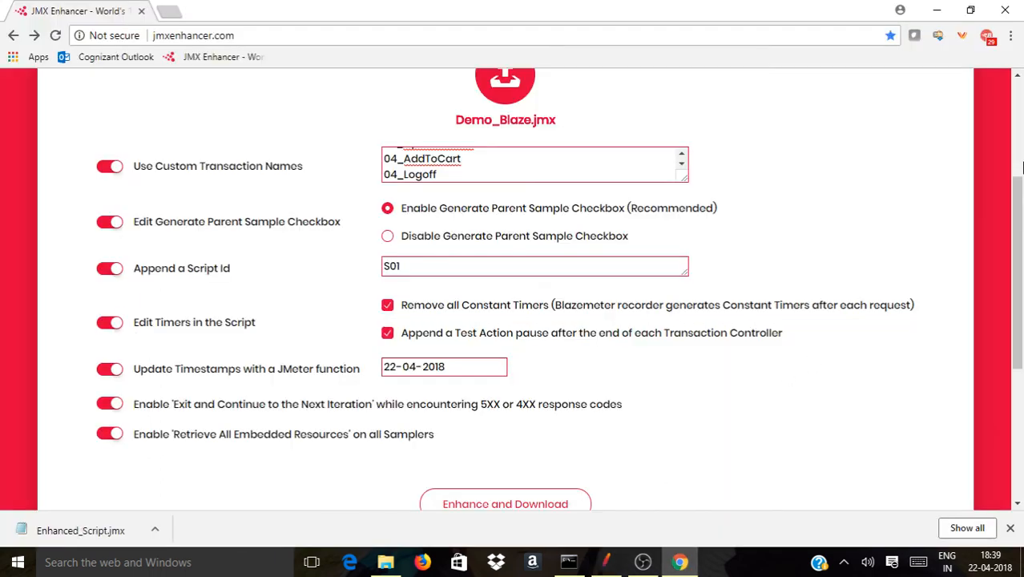
scroll(1023, 134, "up", 3)
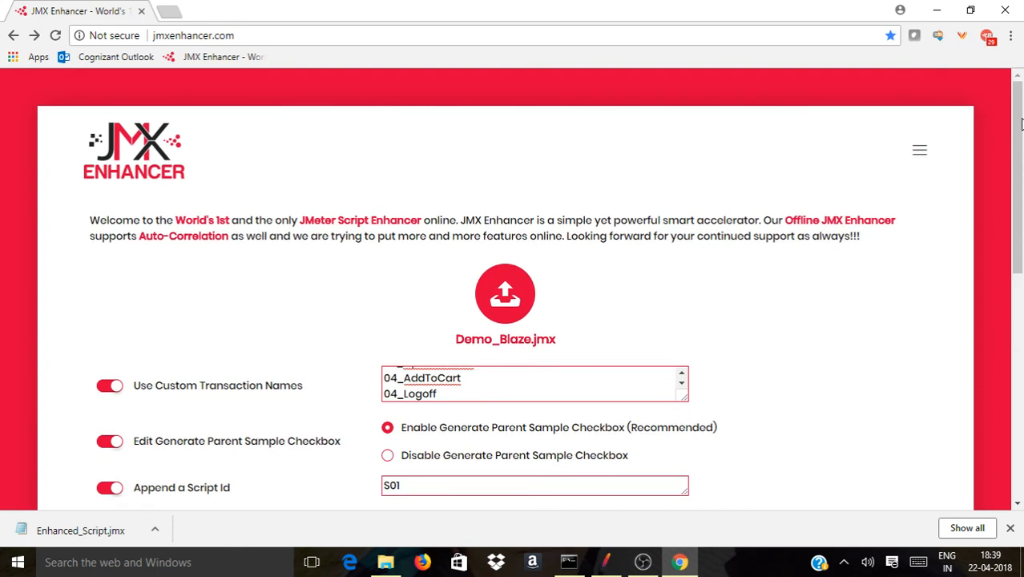